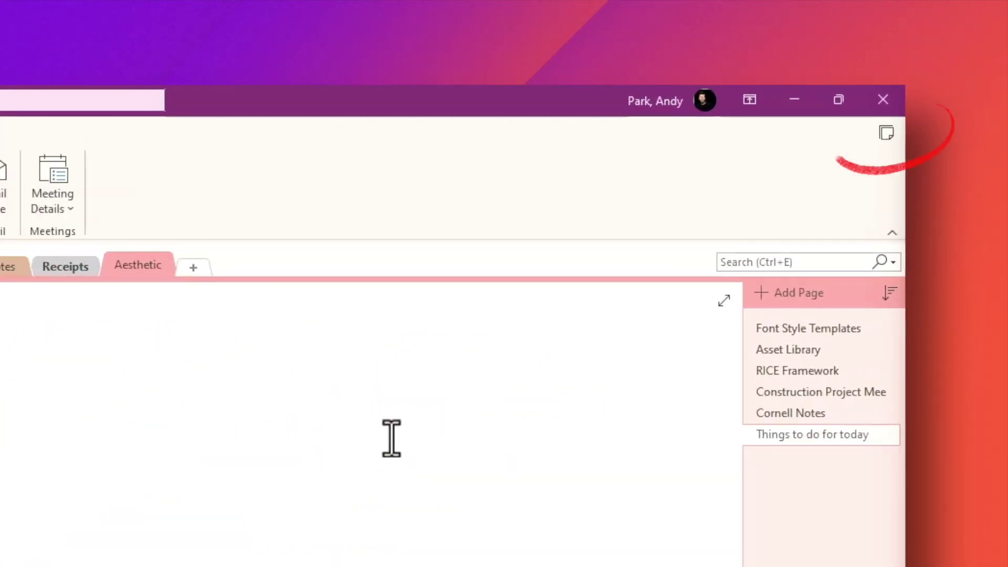
Browse the Feed and its filter list of All Notes, OneNote Pages, Samsung Notes and Sticky Notes, then close it.
click(886, 133)
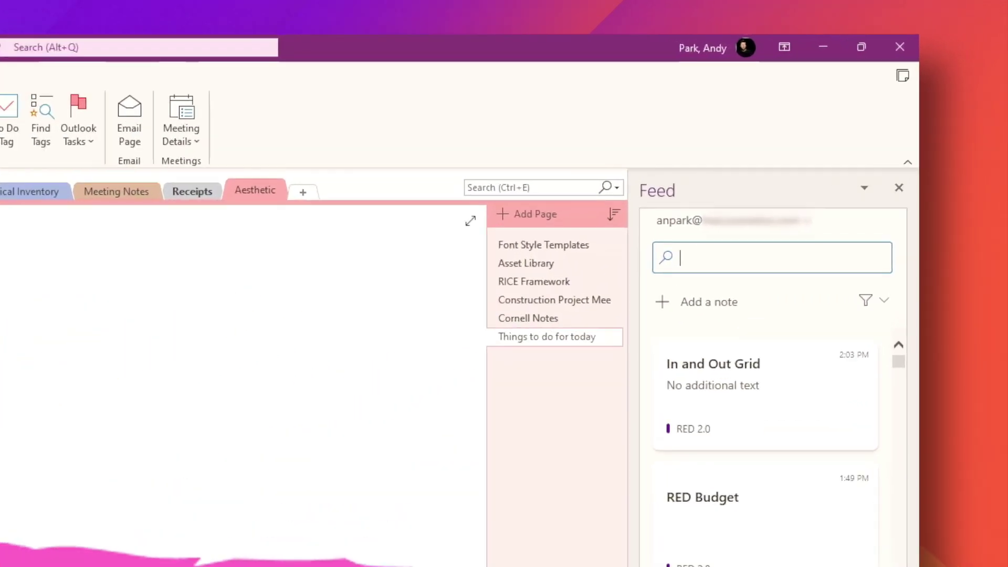
click(885, 301)
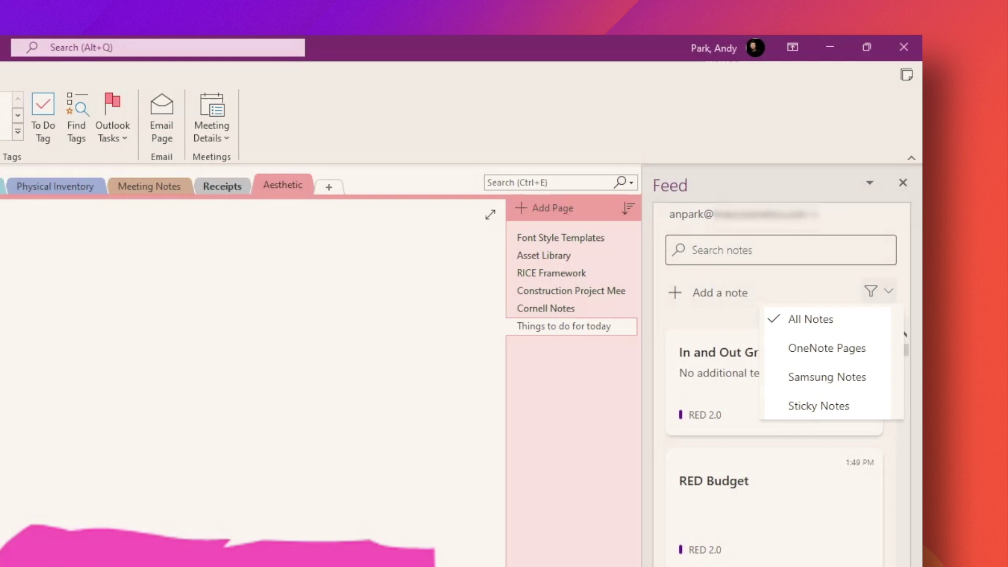
click(892, 415)
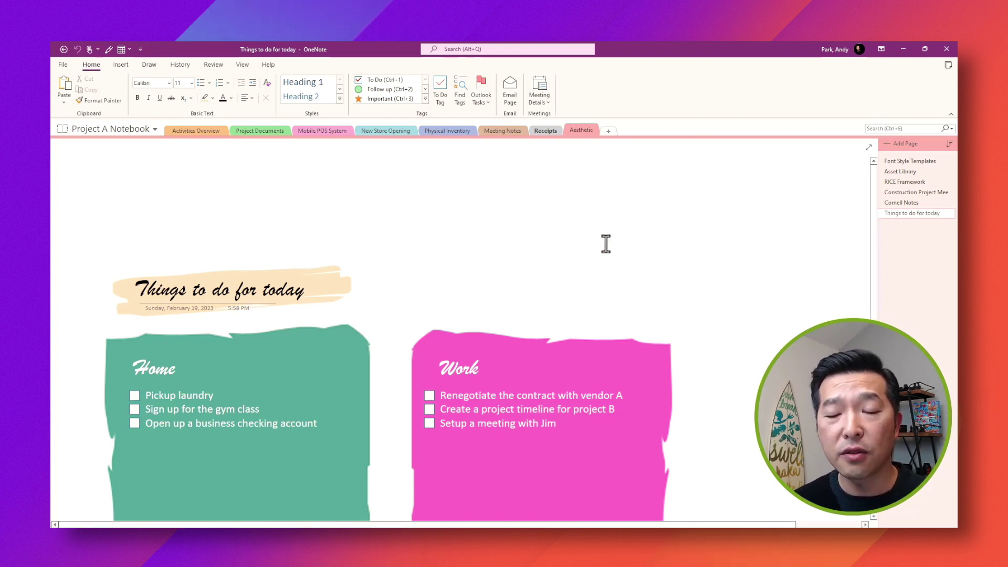
Search This Notebook for 'quality control' and open the Construction Project Meeting result.
click(880, 128)
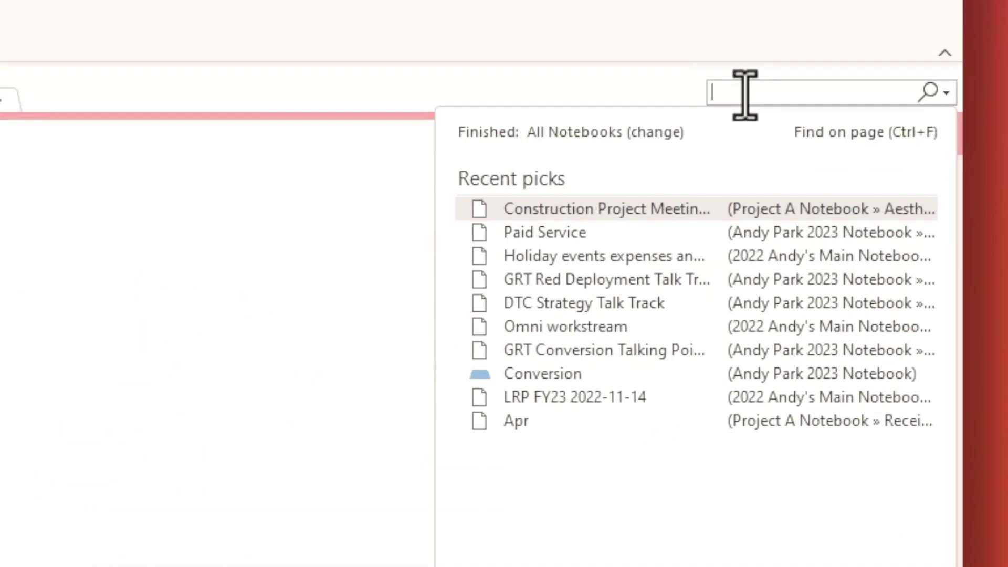
text(c)
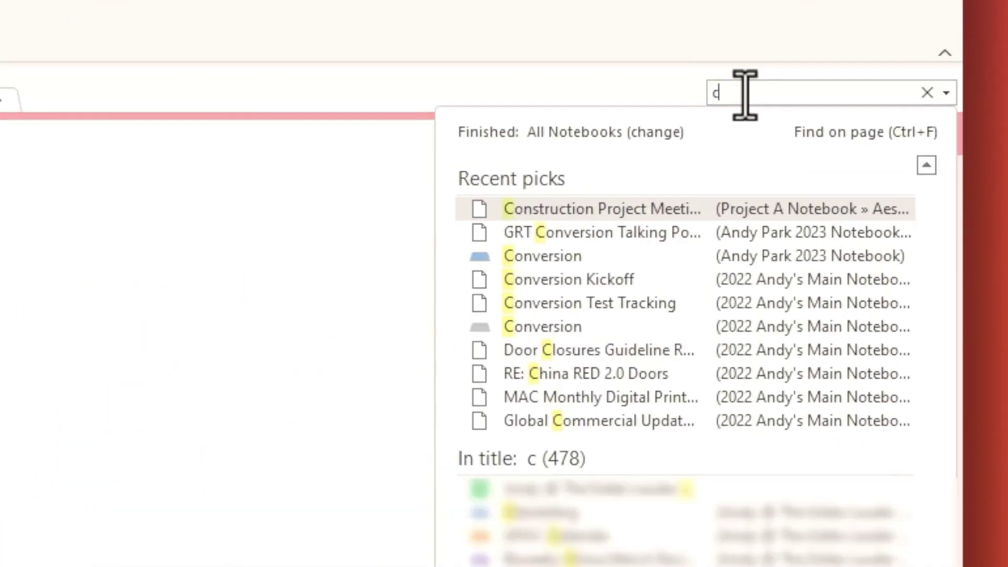
key(BackSpace)
text(quality control)
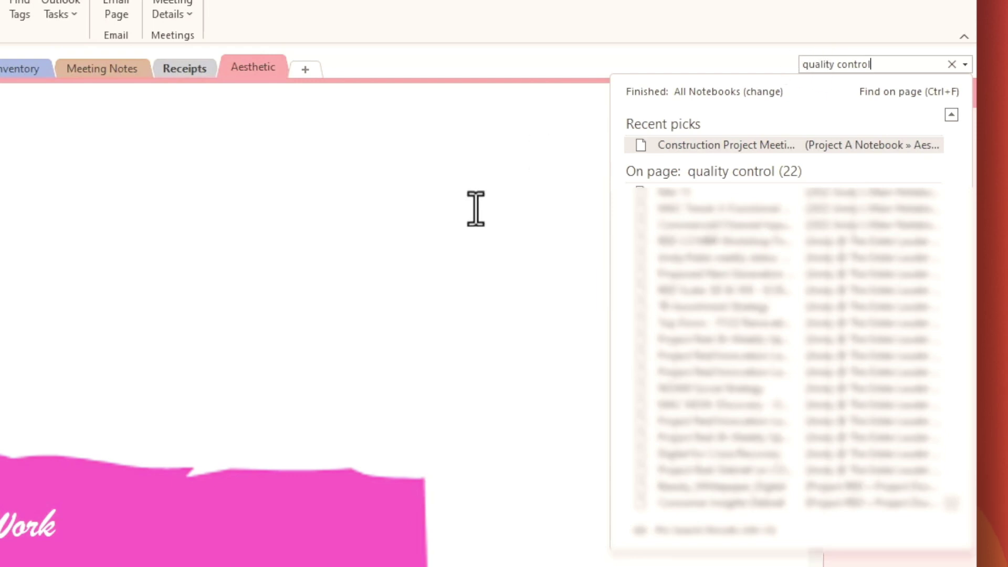
click(965, 65)
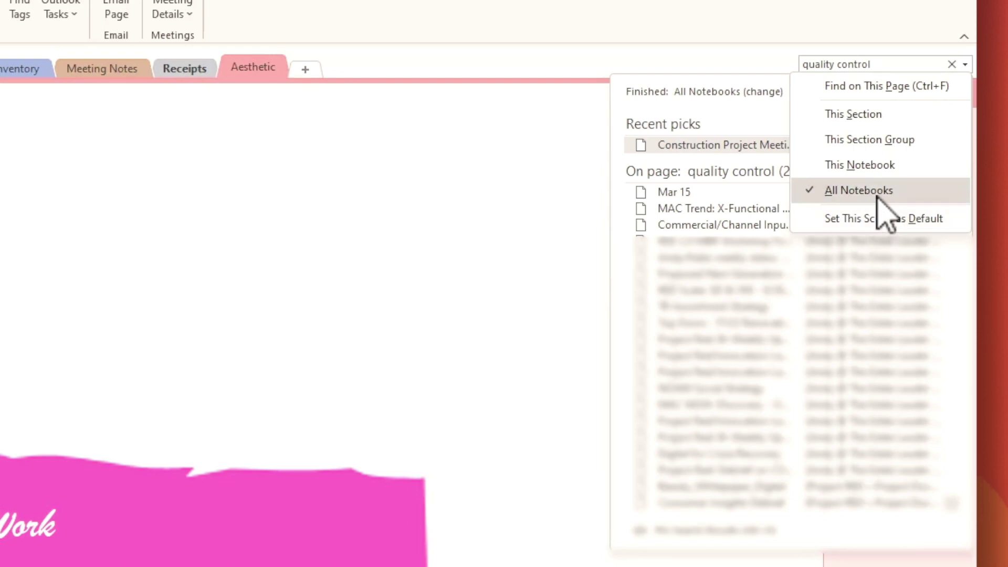
click(853, 166)
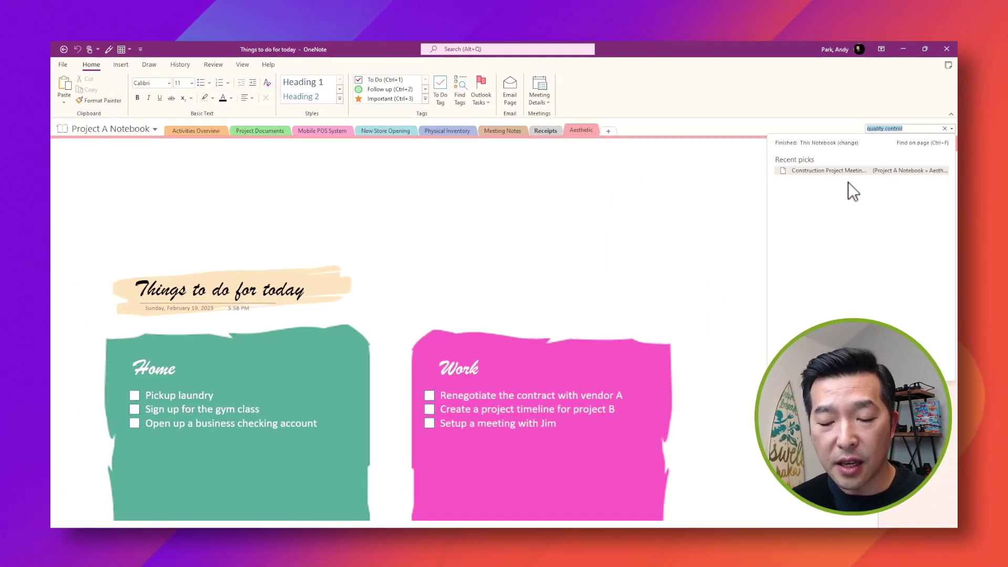
click(801, 170)
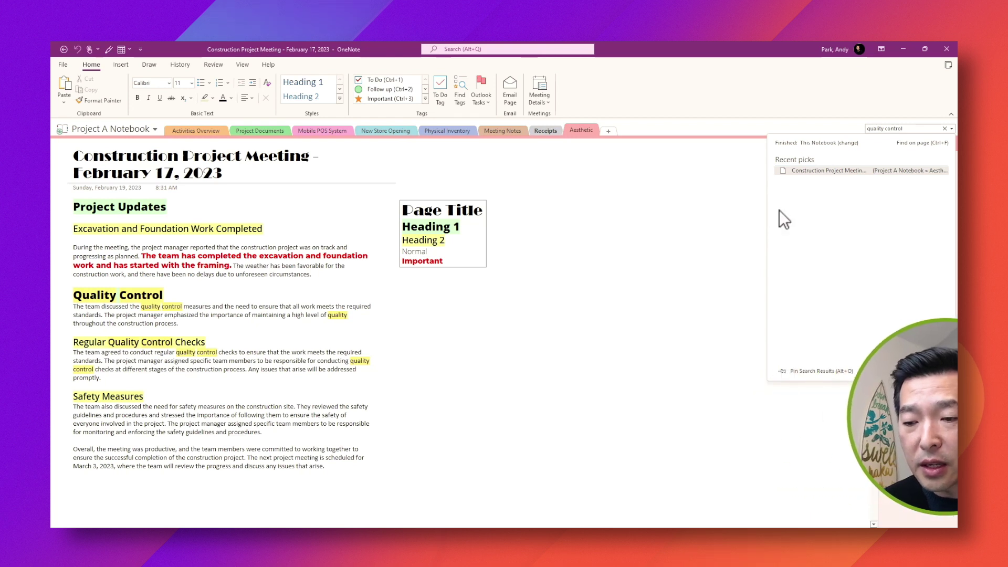
Set This Notebook as the default search scope and confirm it on the quality control search.
click(952, 129)
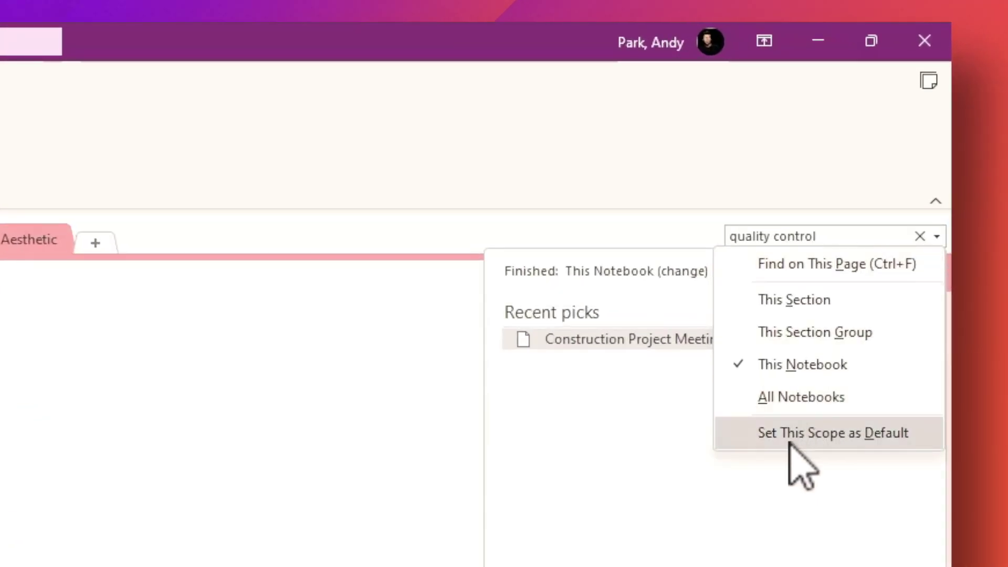
click(790, 434)
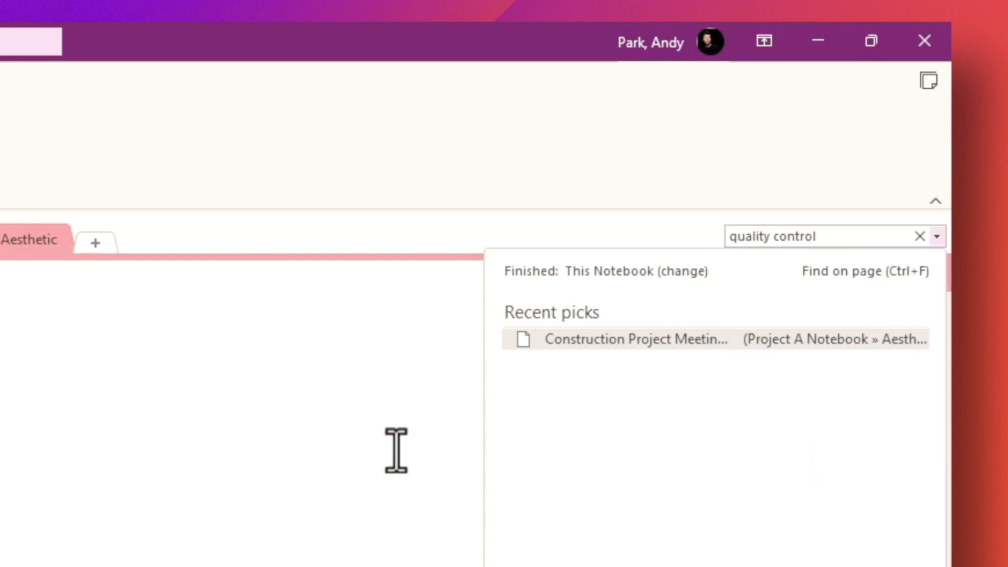
click(117, 459)
click(828, 235)
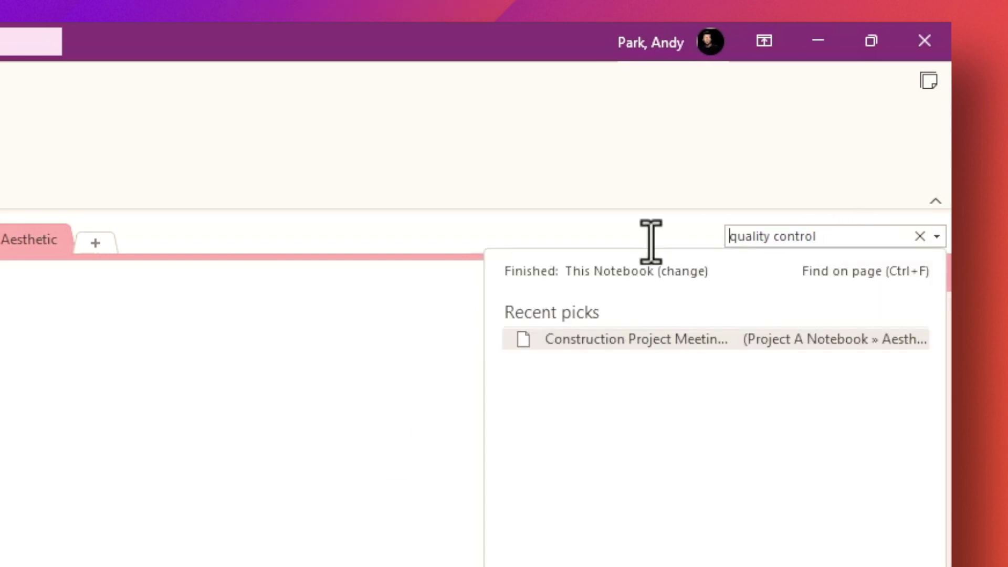
click(890, 236)
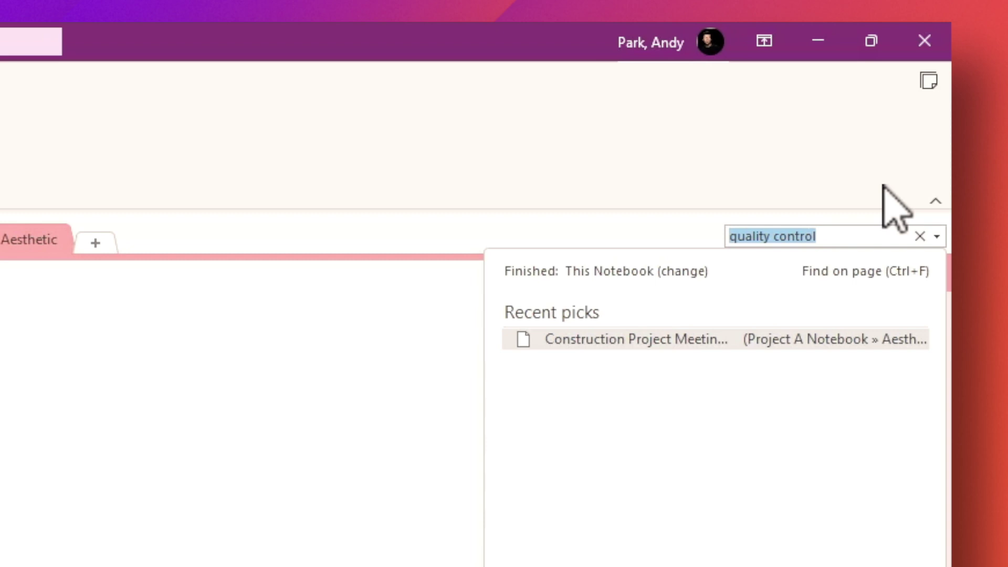
click(937, 237)
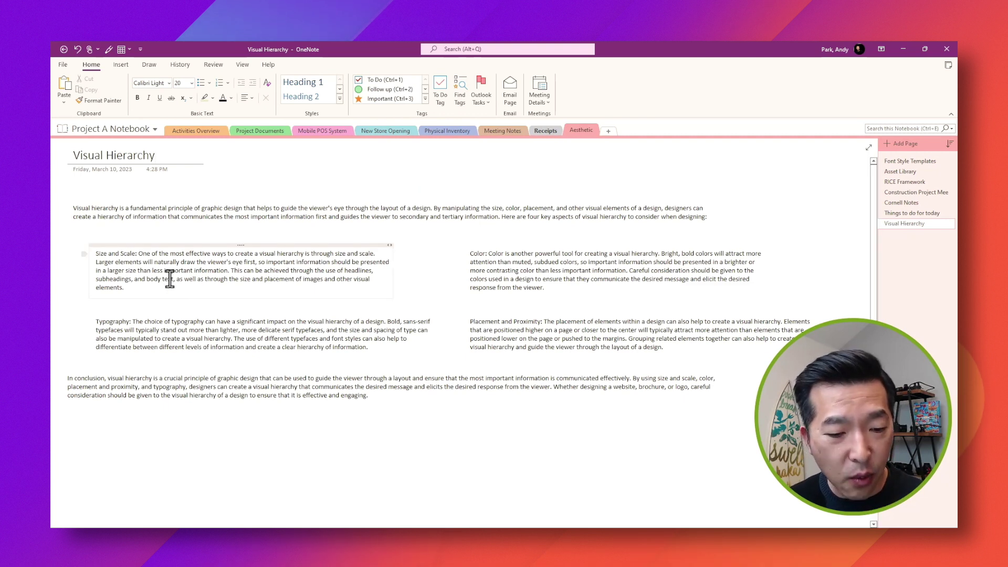
Wrap the Size and Scale paragraph in a 1x1 table.
click(179, 245)
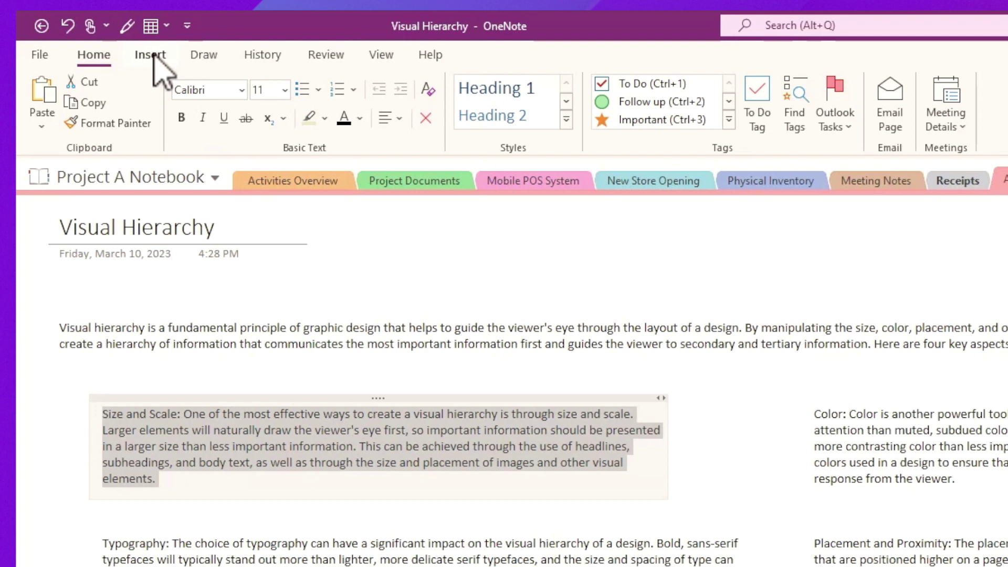
click(151, 56)
click(95, 129)
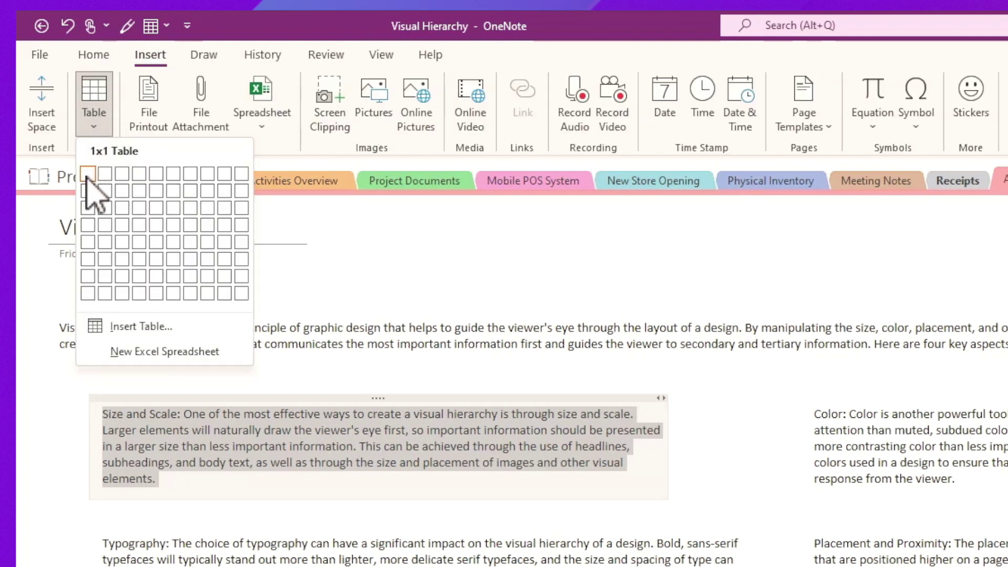
click(87, 176)
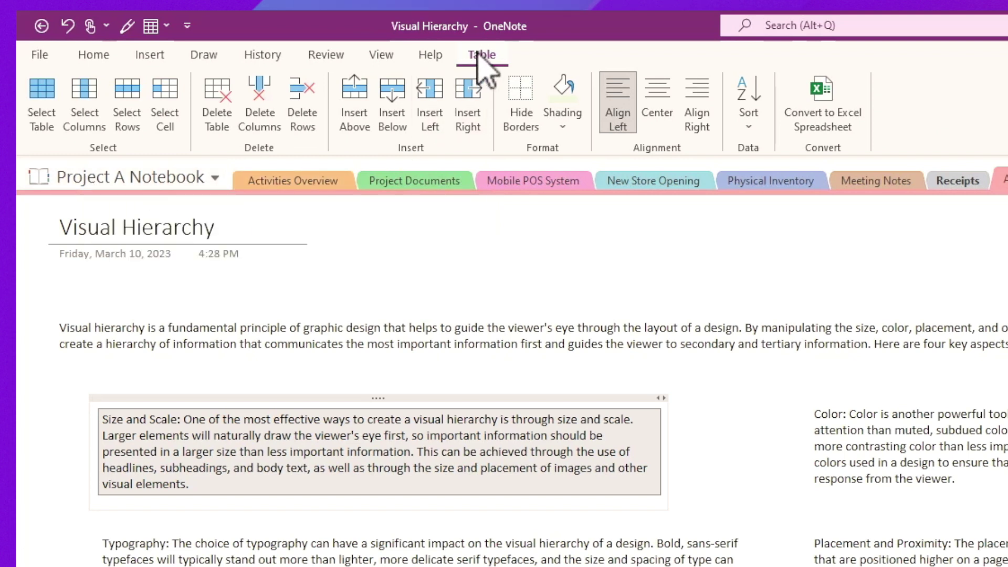
Shade the Size and Scale cell light green and hide the table borders.
click(563, 118)
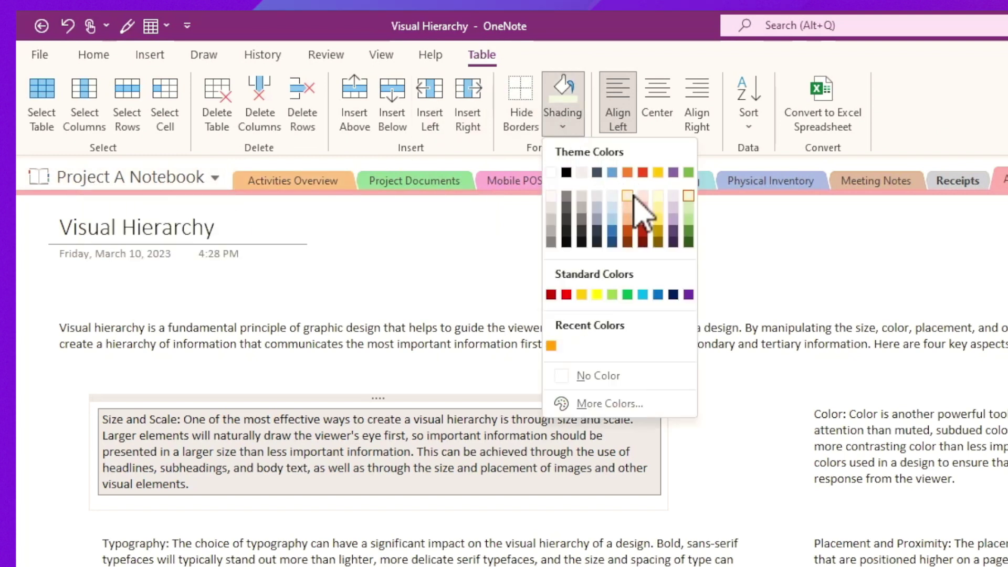
click(689, 195)
click(724, 439)
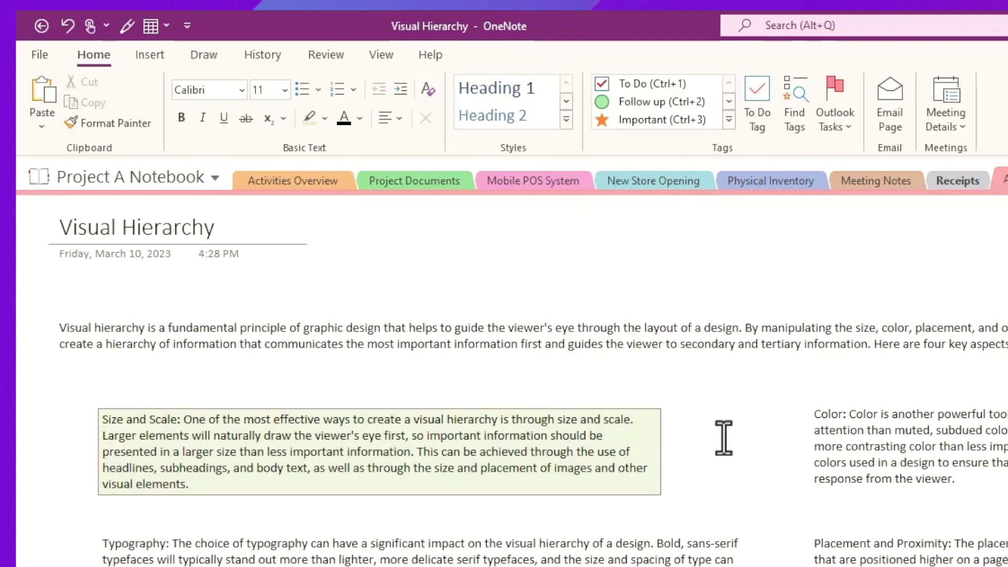
click(563, 450)
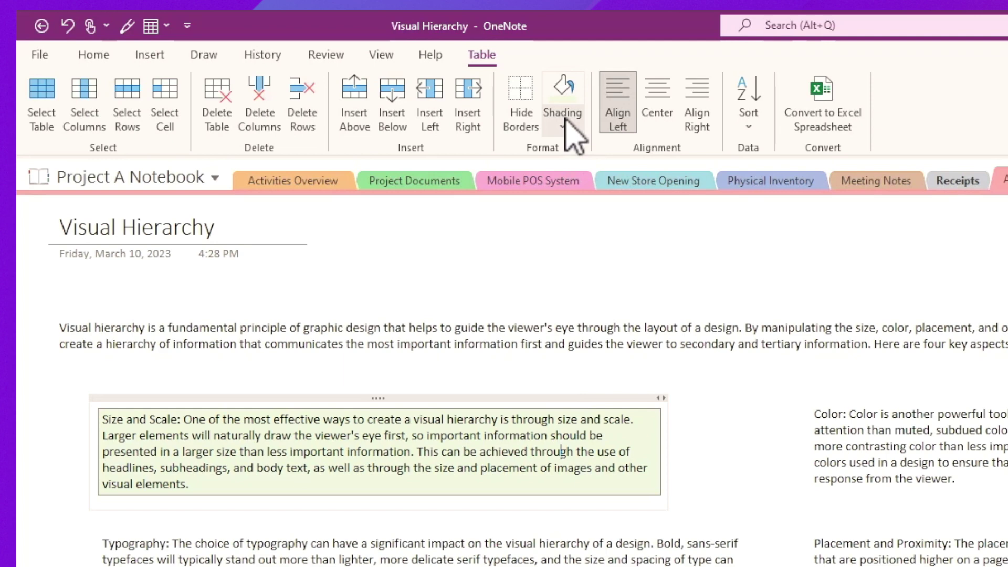
click(523, 105)
click(706, 414)
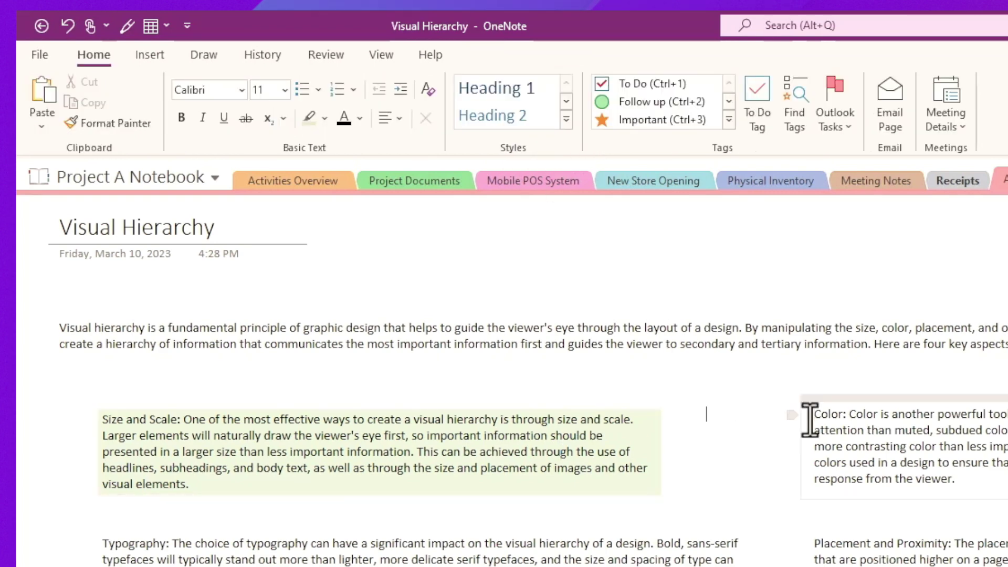
drag(810, 420, 972, 482)
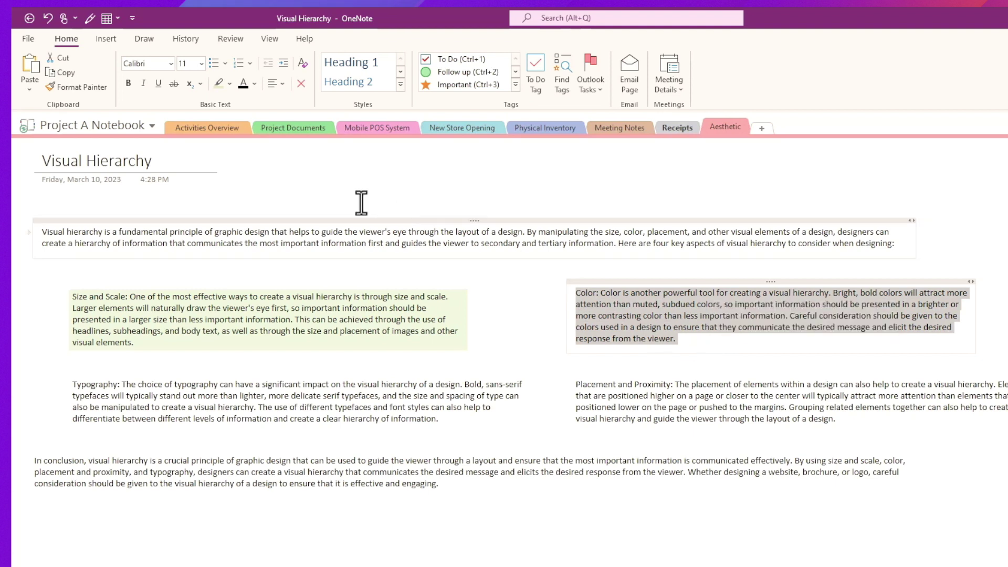
Turn the Color paragraph into a borderless one-cell table shaded light salmon.
click(118, 17)
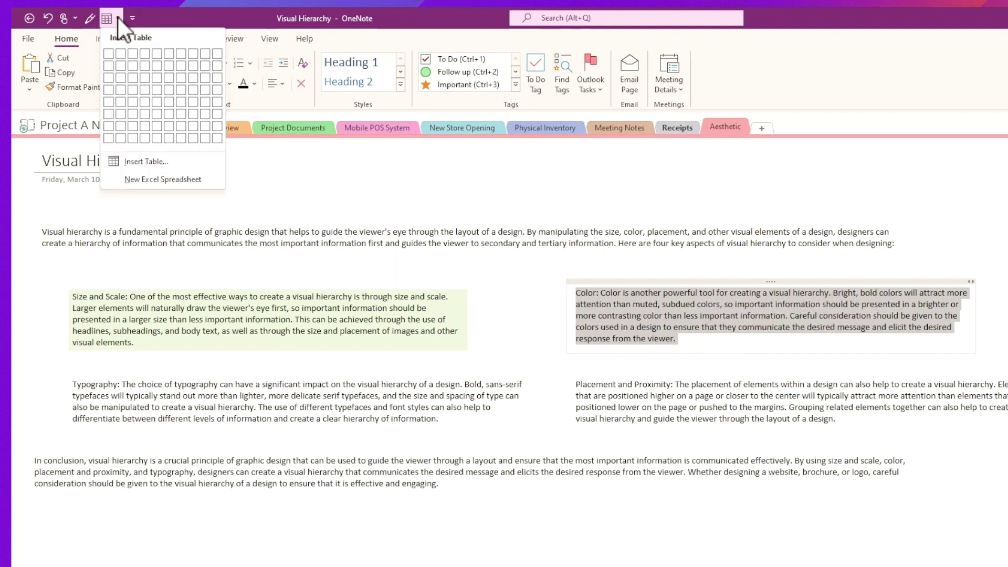
click(110, 53)
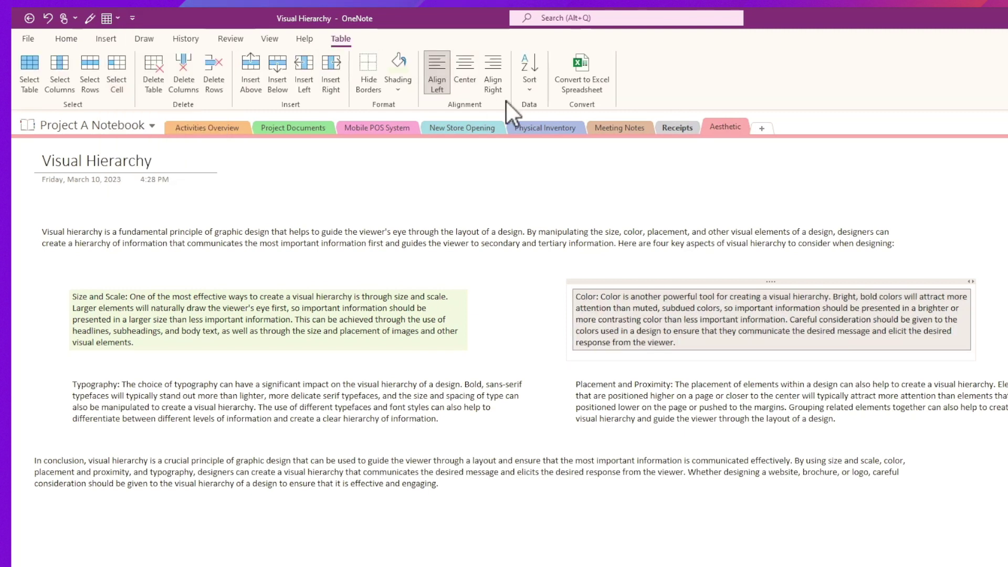
click(397, 89)
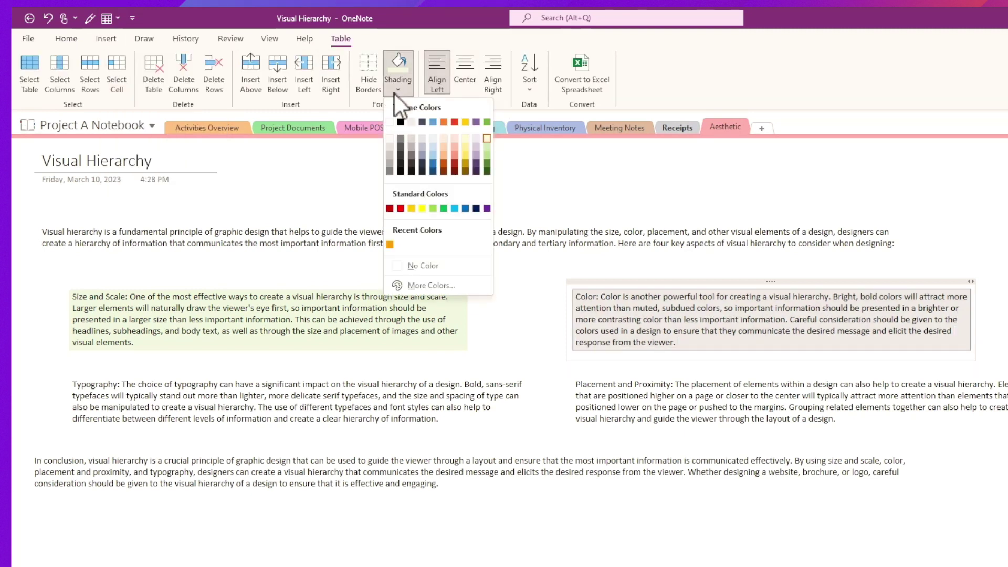
click(455, 139)
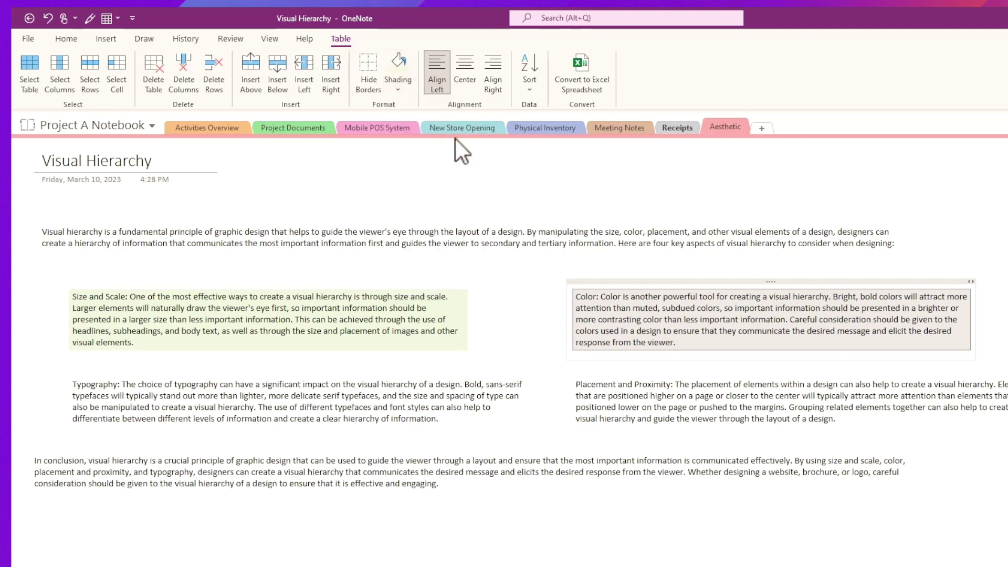
click(359, 54)
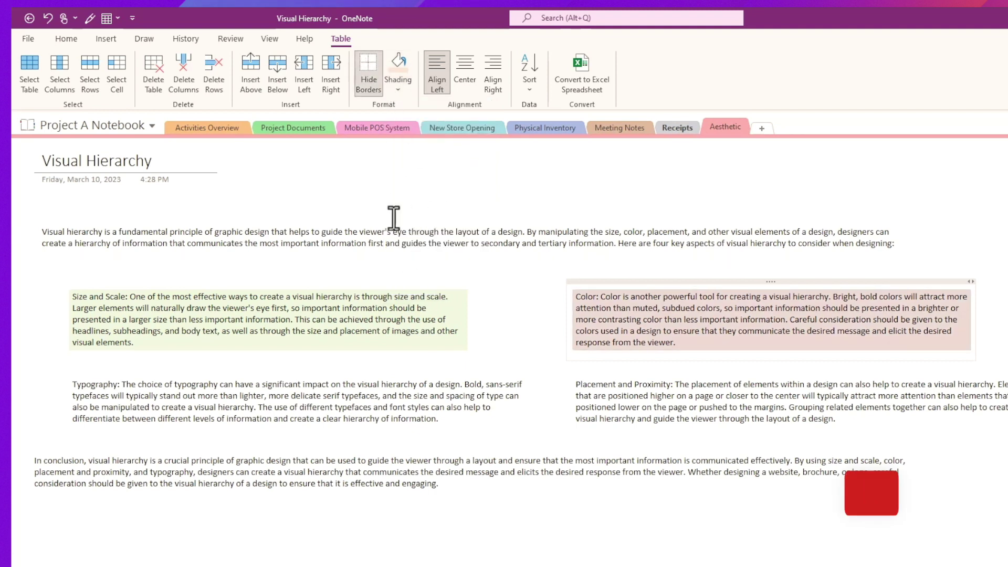
Turn the Typography text into a shaded, borderless one-cell table.
click(447, 372)
click(108, 18)
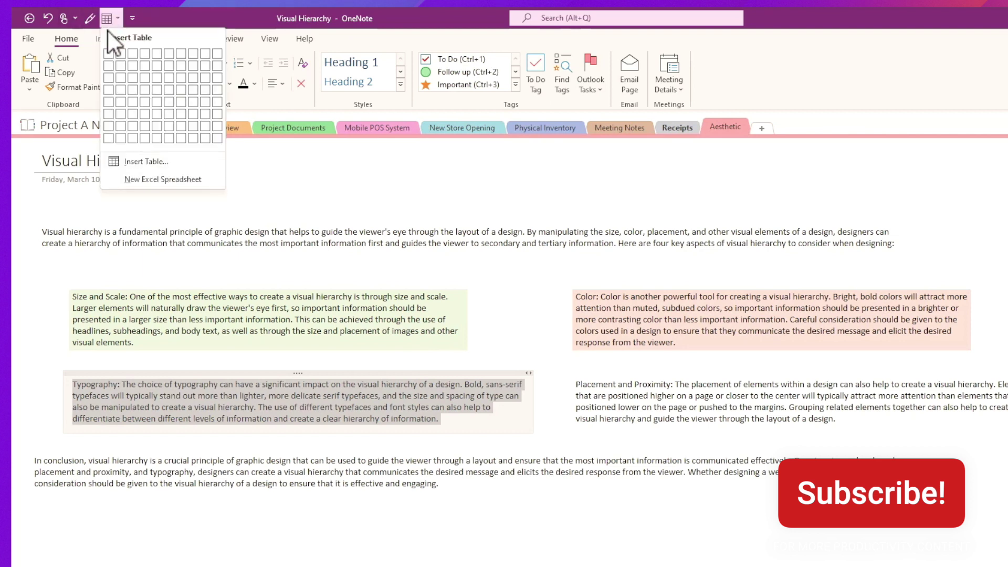
click(109, 54)
click(391, 62)
click(410, 156)
click(616, 407)
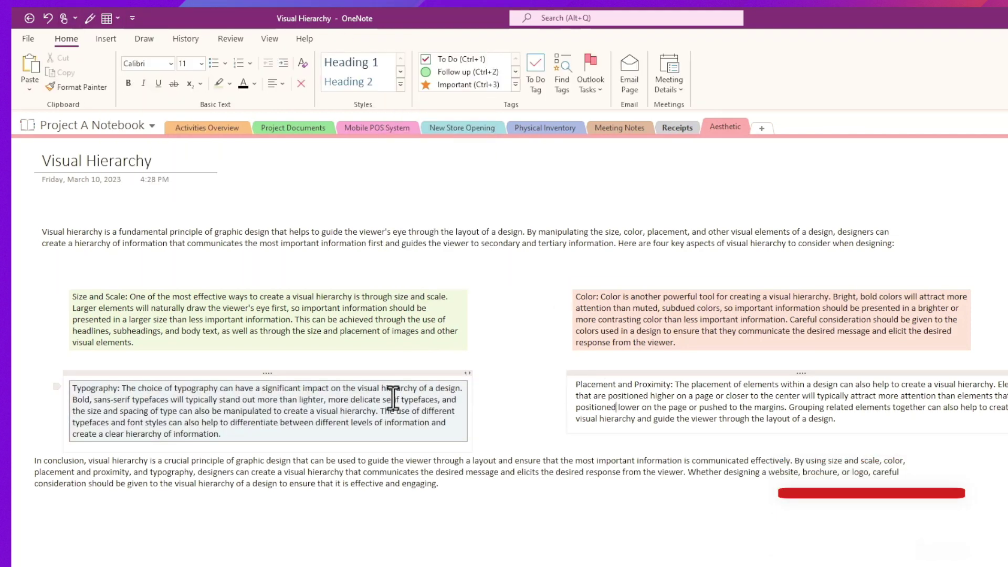
click(393, 399)
click(359, 55)
Turn the Placement and Proximity text into a shaded, borderless one-cell table.
click(623, 412)
key(ctrl+a)
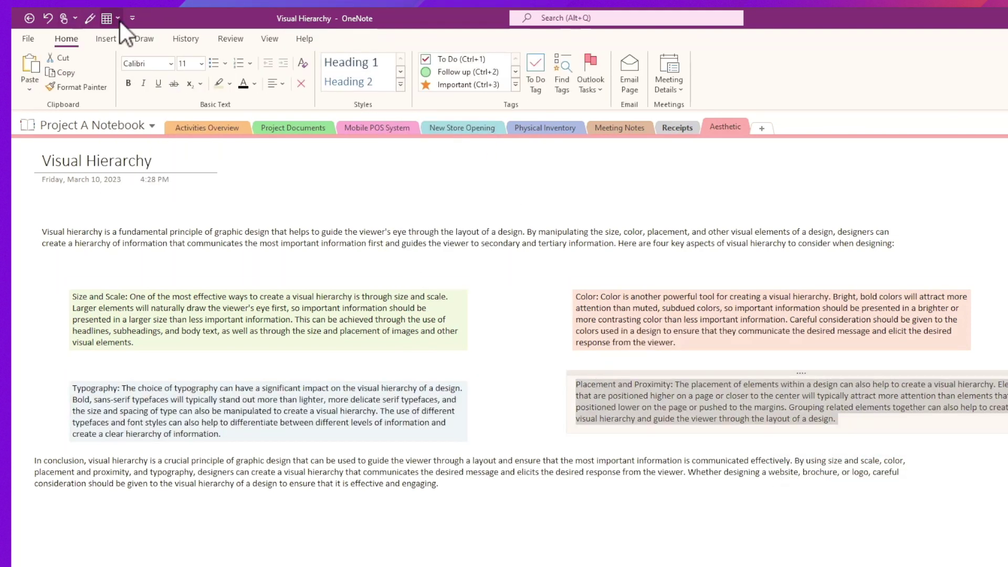
click(119, 19)
click(109, 53)
click(398, 88)
click(437, 118)
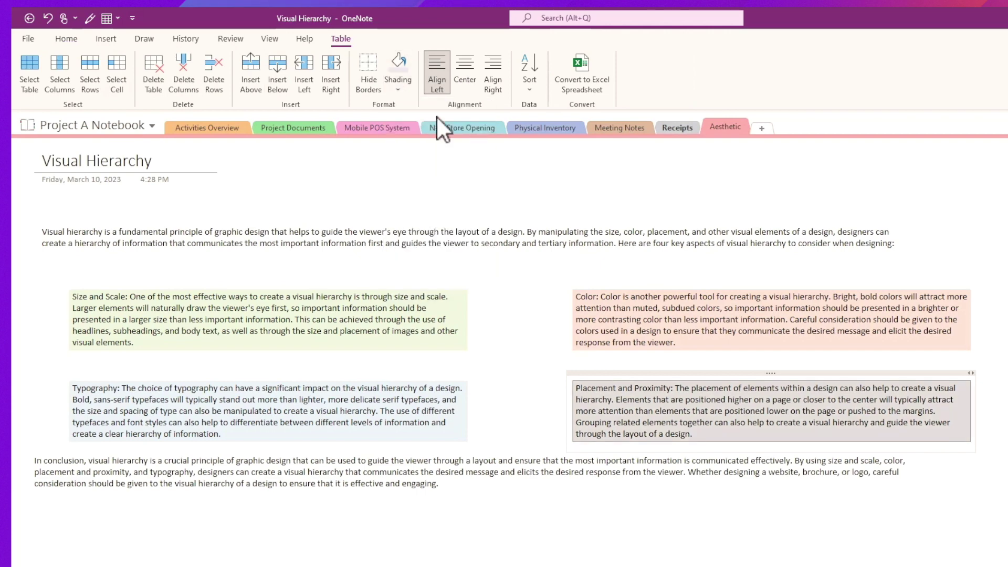
click(369, 73)
click(579, 549)
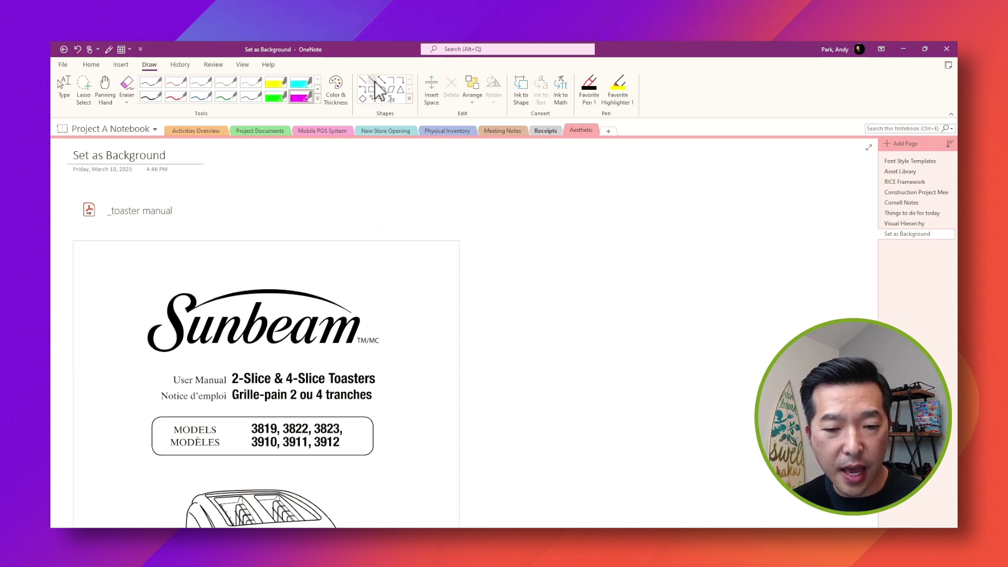
Draw a magenta straight arrow pointing at the Sunbeam logo.
click(373, 79)
drag(528, 284, 350, 318)
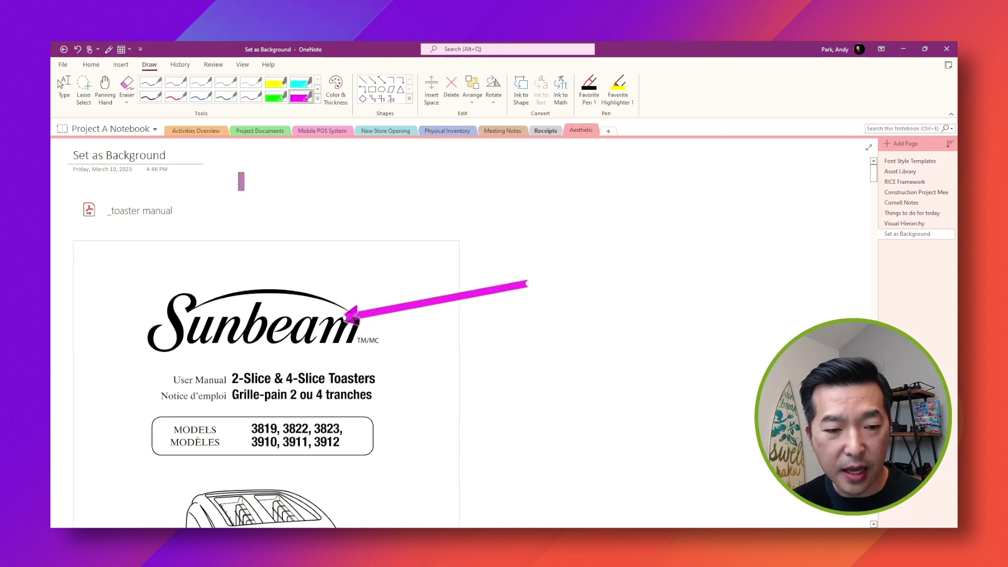
click(64, 90)
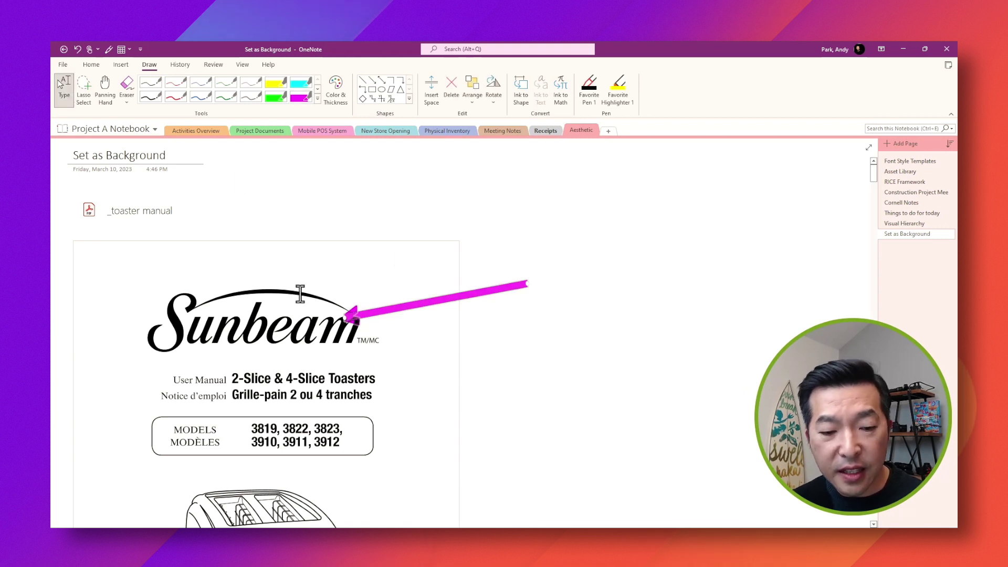
Reposition the toaster manual printout, undo the last move, and set its first page as background.
click(296, 257)
drag(300, 246, 471, 301)
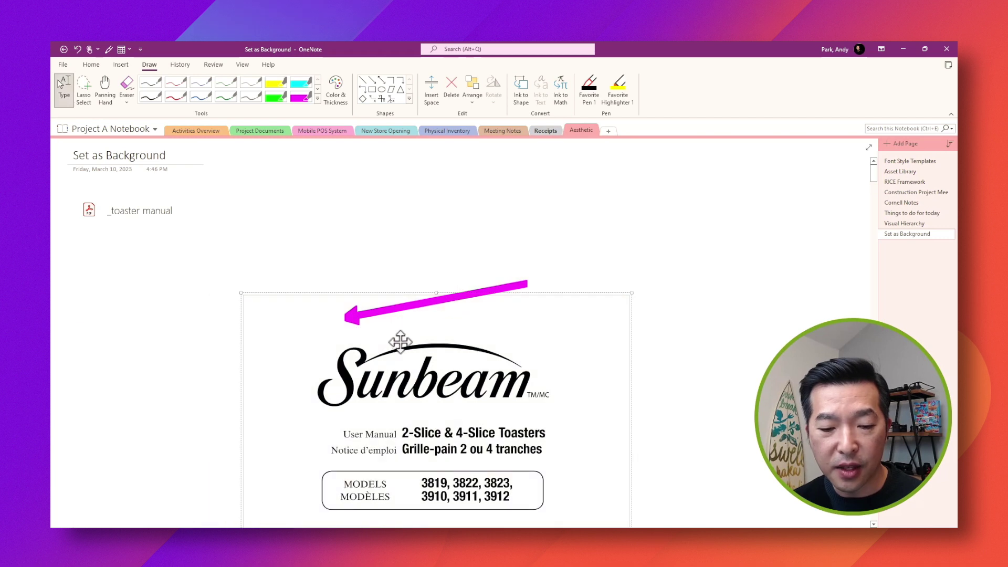
drag(370, 335, 244, 313)
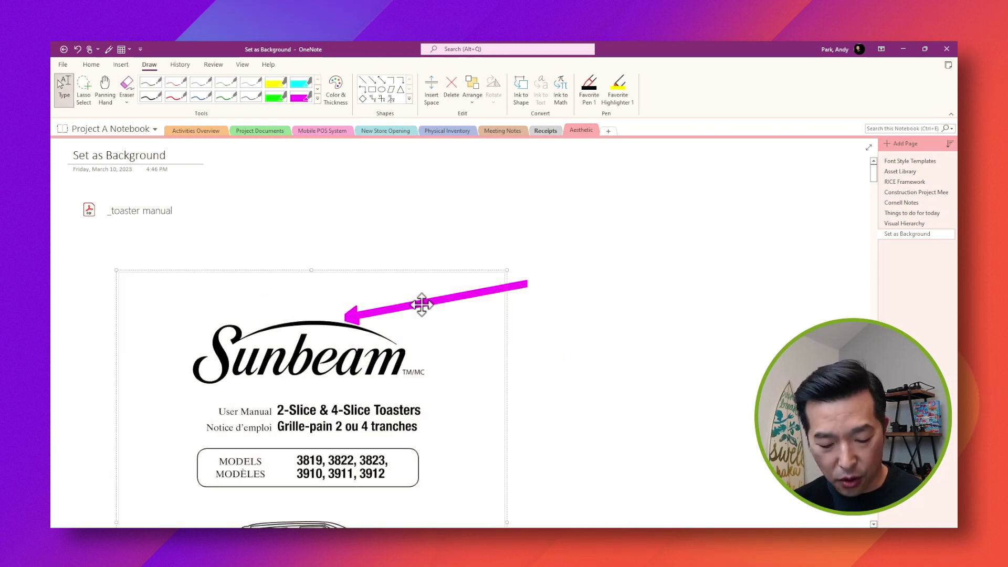
key(ctrl+z)
key(ctrl+z)
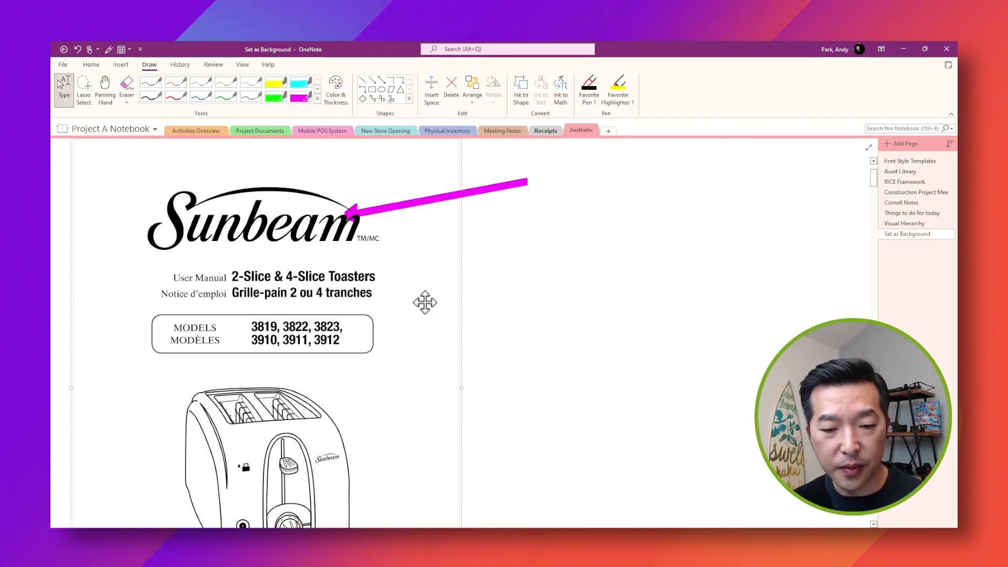
right_click(386, 272)
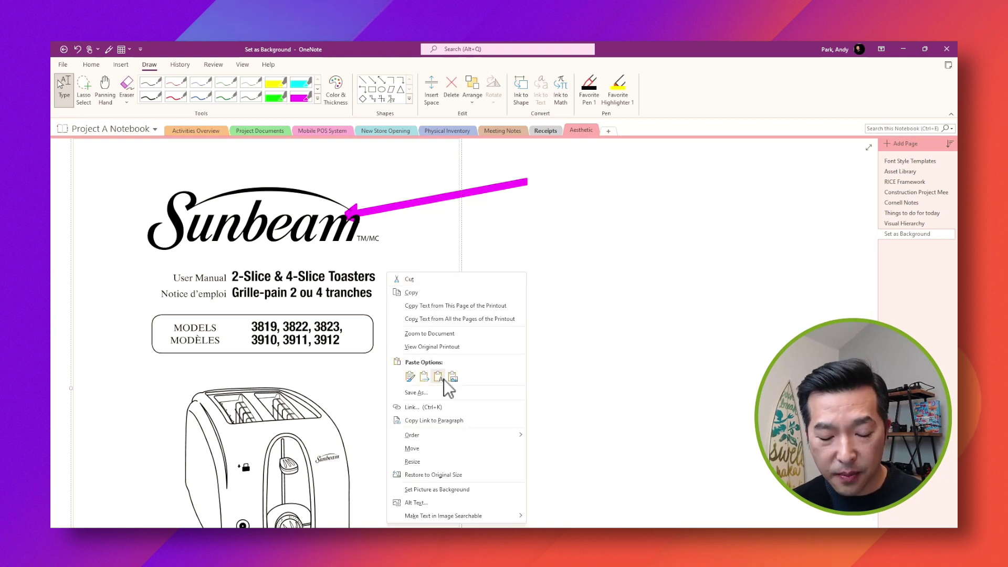
click(453, 490)
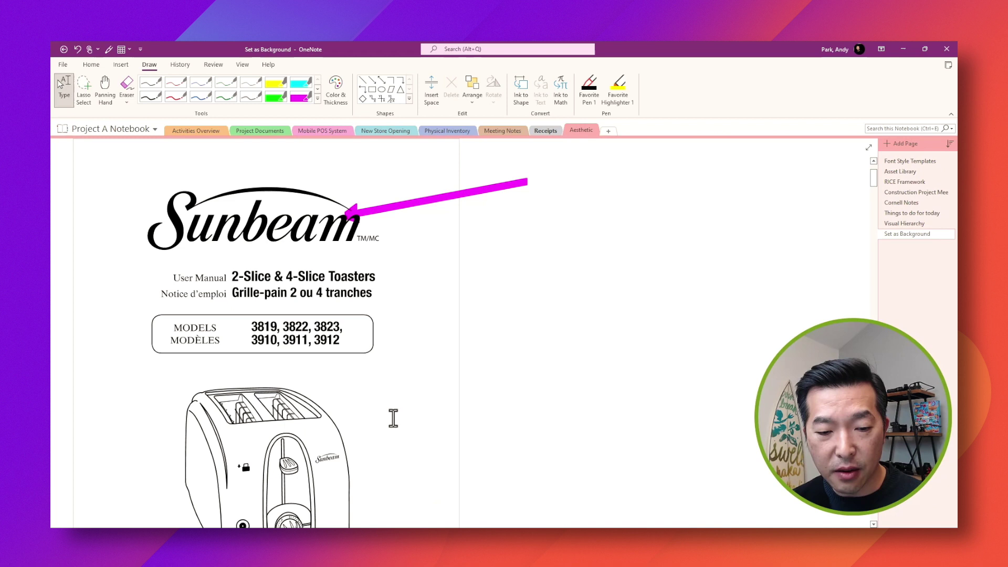
Set the next printout page and the IMPORTANT SAFEGUARDS page as picture backgrounds.
scroll(383, 404, up, 2)
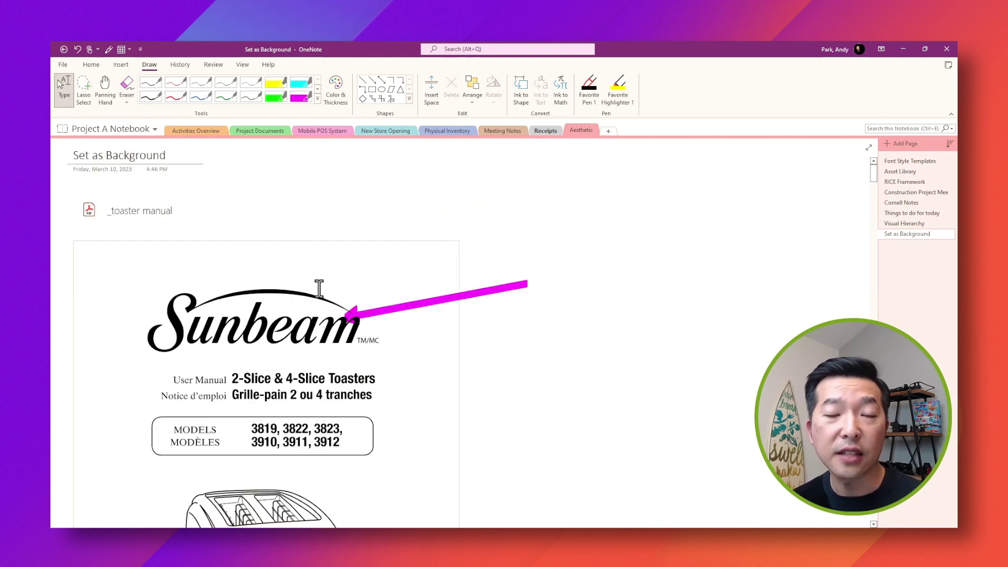
scroll(330, 292, down, 6)
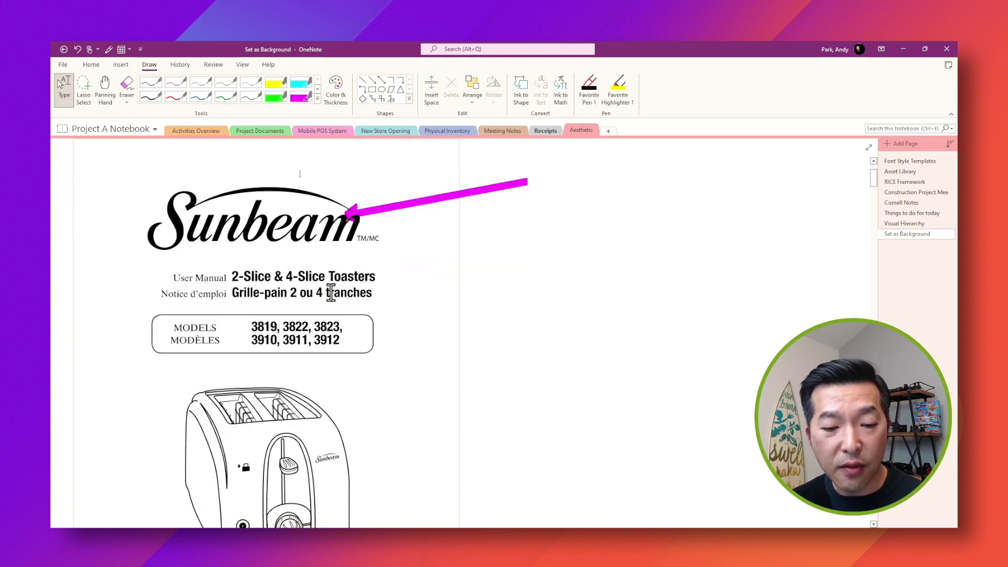
scroll(331, 292, down, 4)
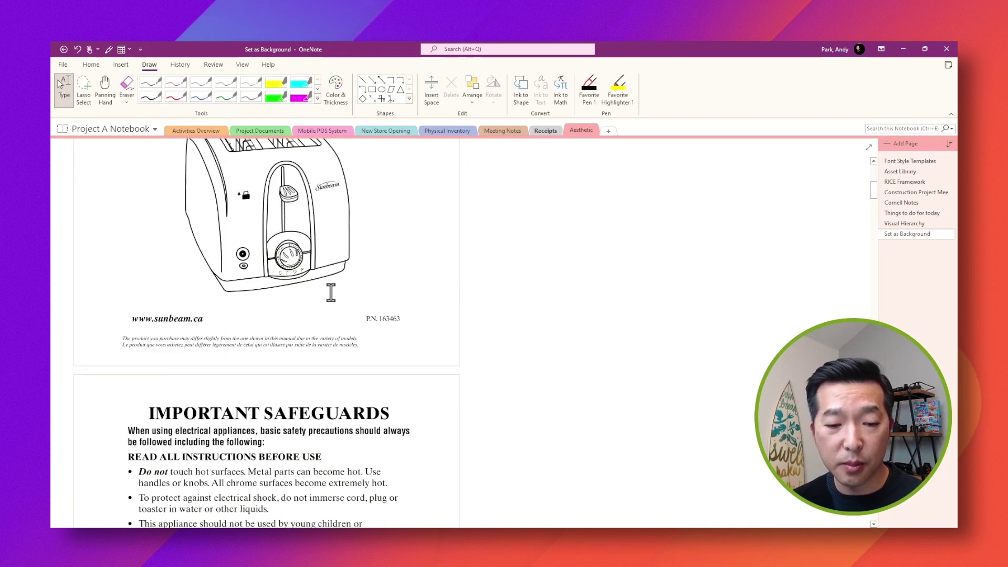
click(330, 321)
right_click(331, 321)
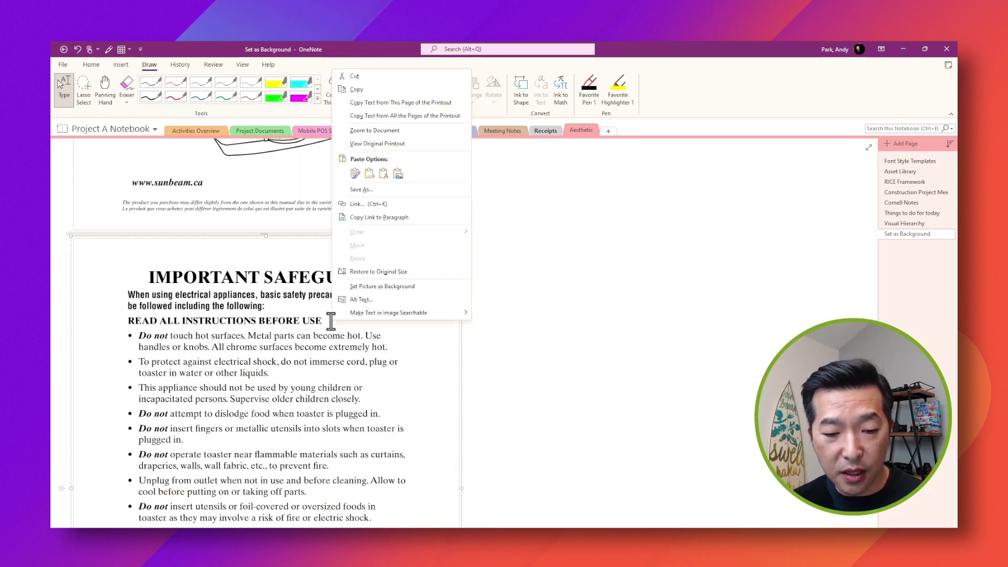
click(349, 286)
scroll(370, 315, down, 5)
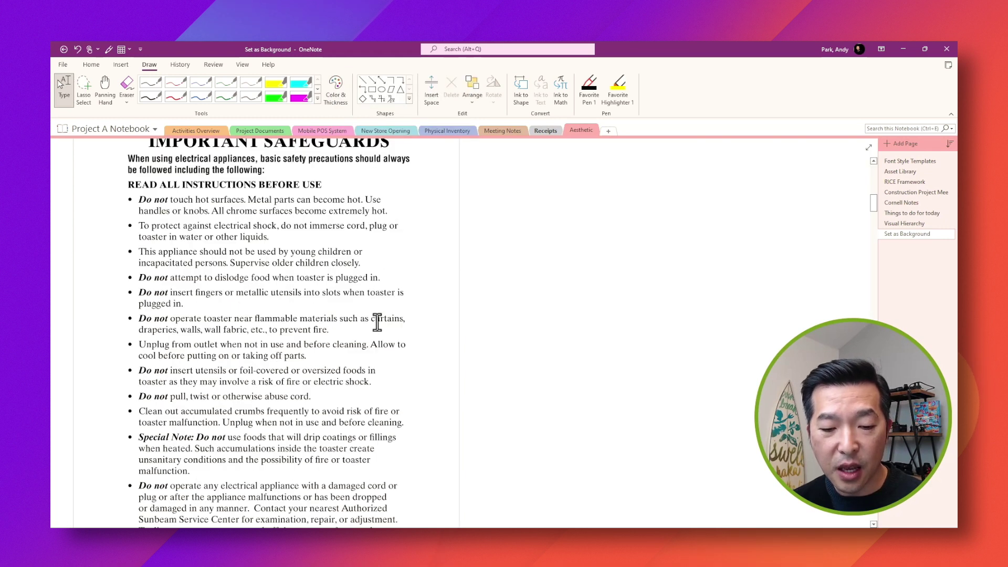
scroll(378, 320, up, 7)
scroll(374, 325, down, 2)
right_click(365, 334)
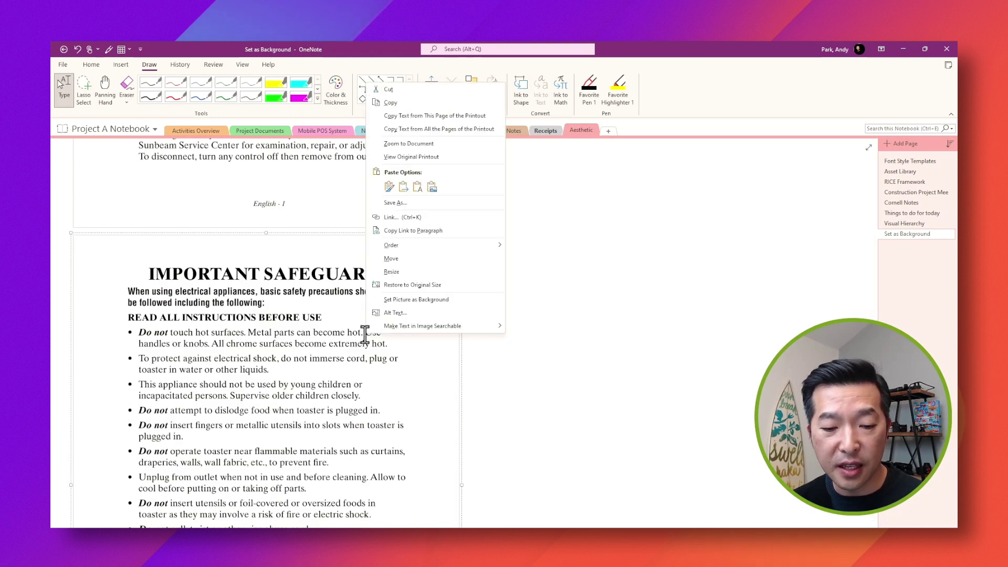
click(415, 301)
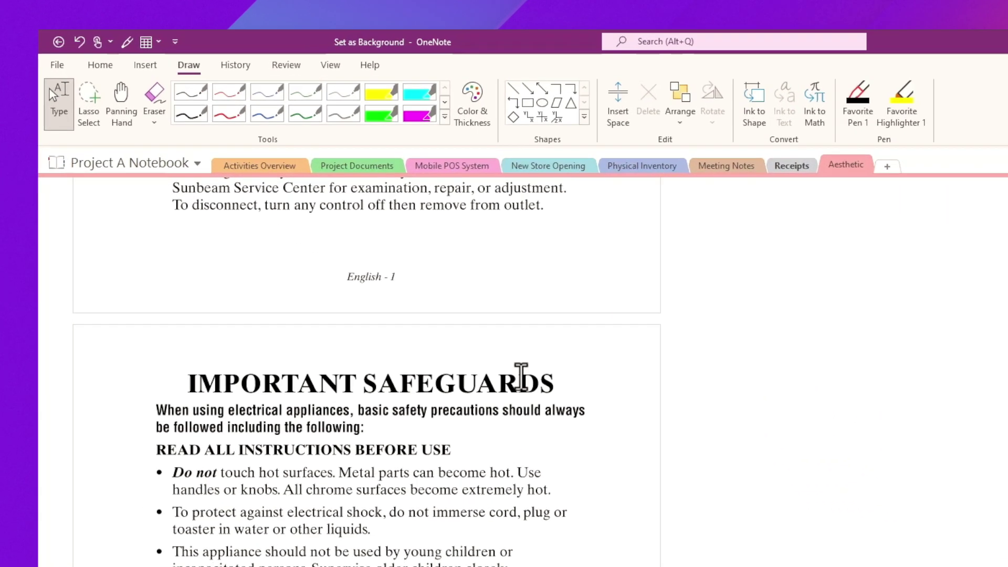
In File > Options > Advanced, enable 'Automatically set inserted file printouts in the background'.
click(64, 65)
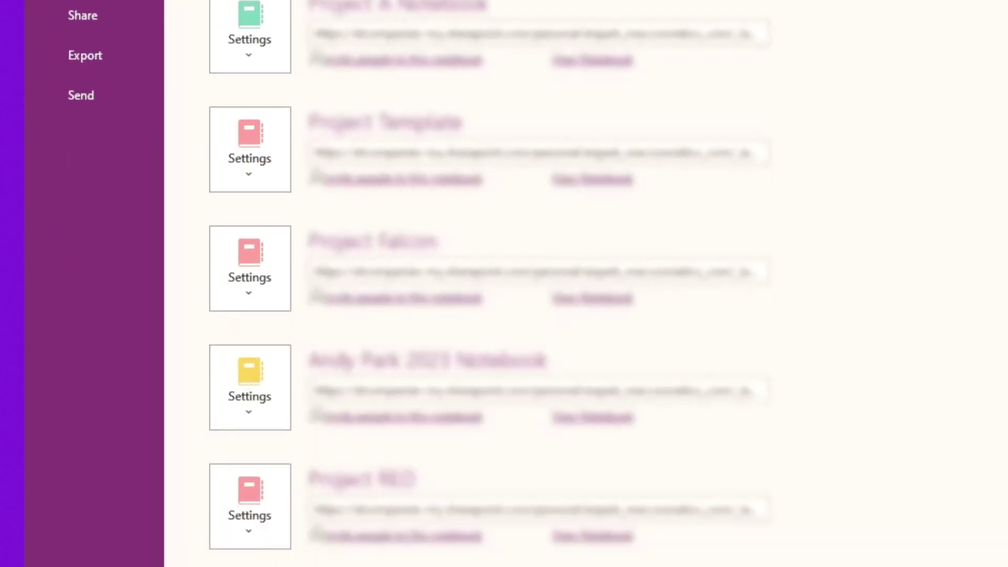
click(88, 505)
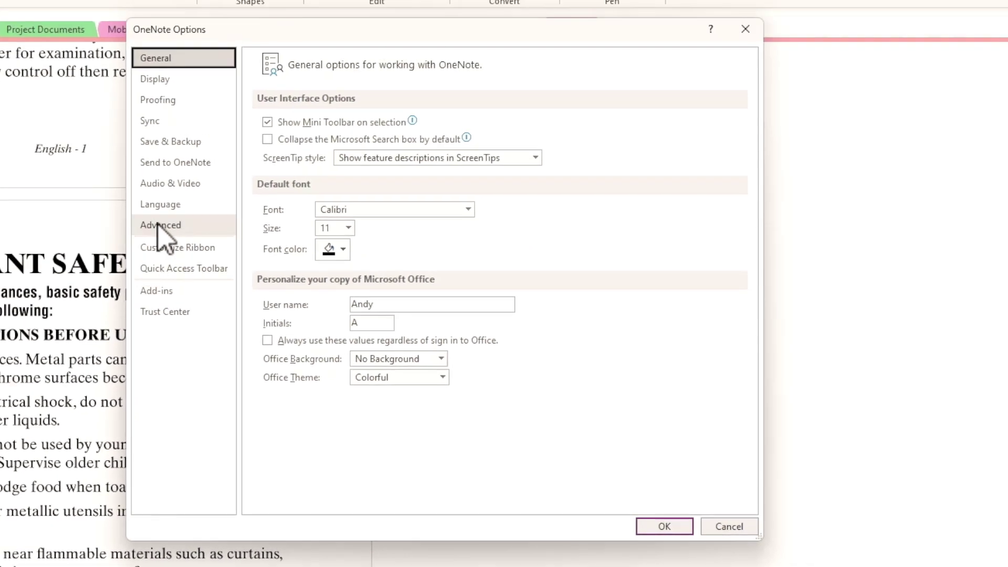
click(159, 225)
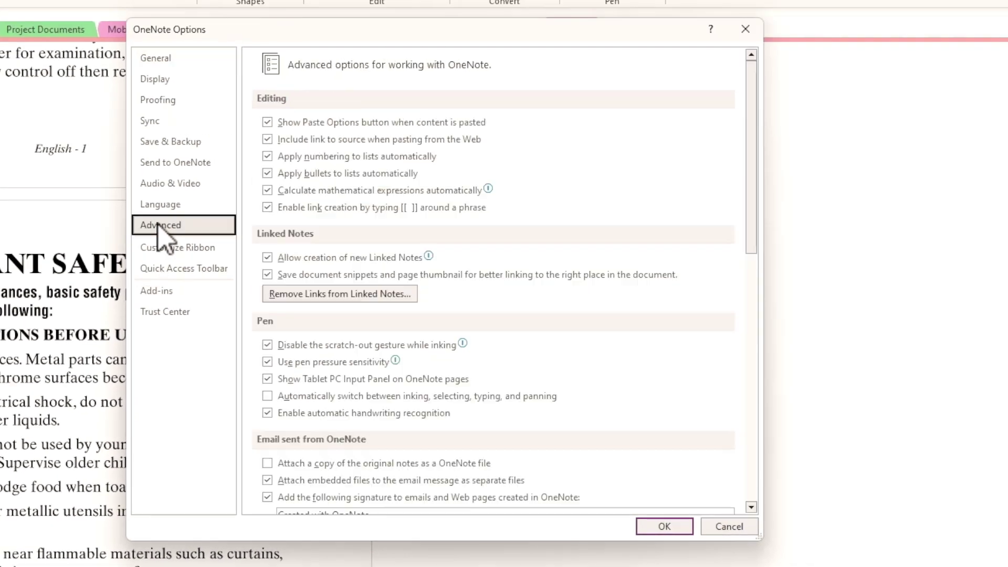
drag(752, 245, 756, 507)
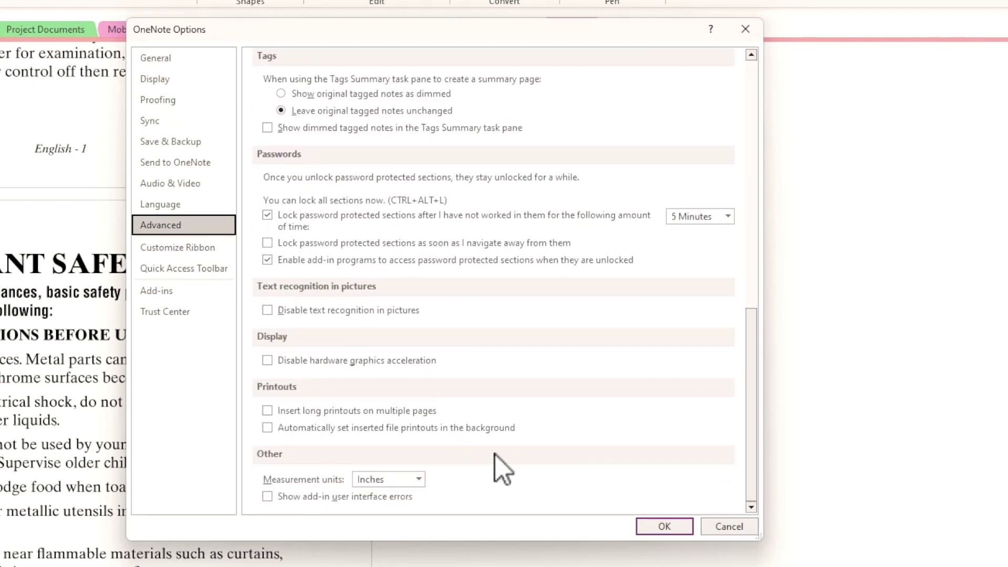
click(299, 428)
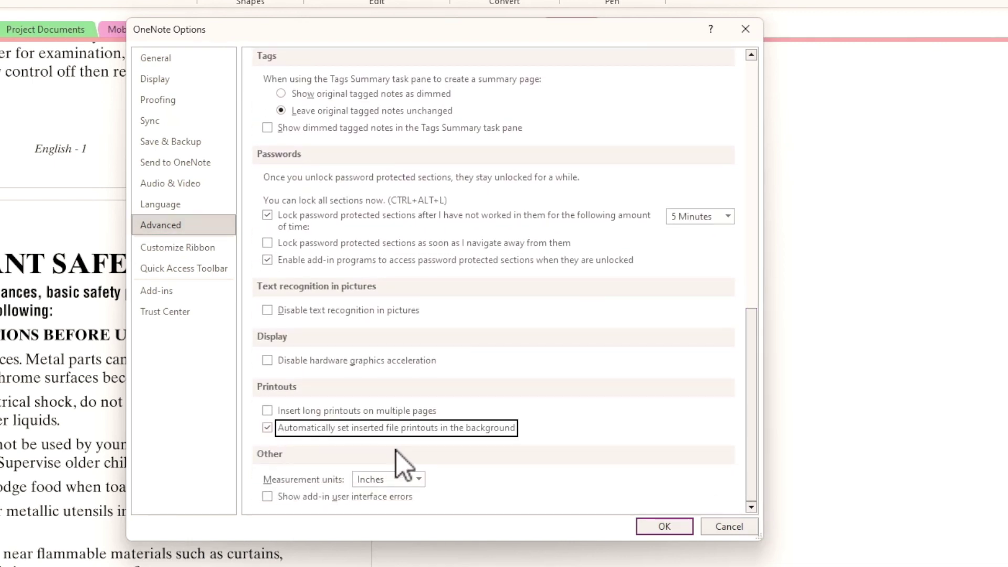
On a new page, insert _toaster manual.pdf as a File Printout and confirm it is set as background.
click(666, 530)
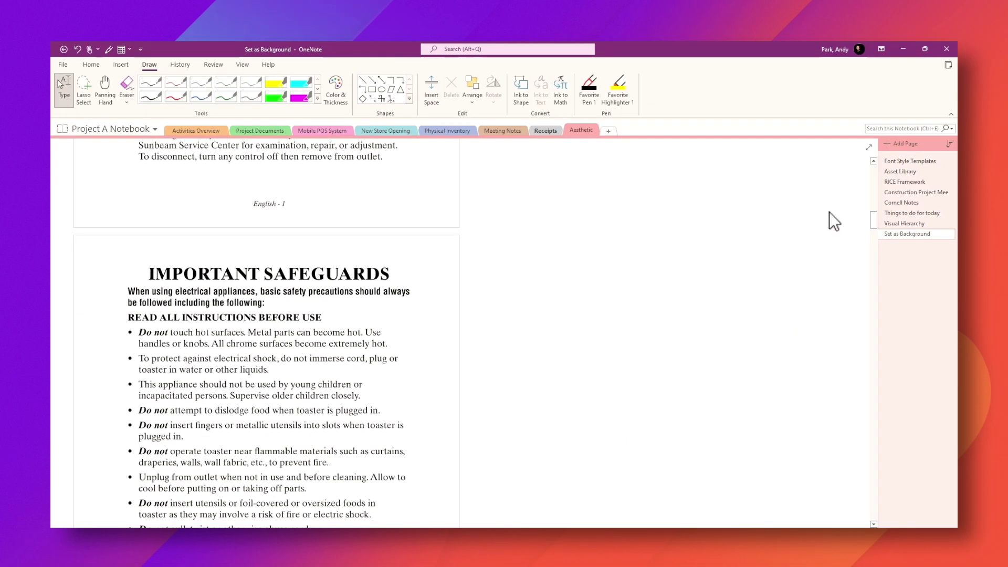
click(896, 144)
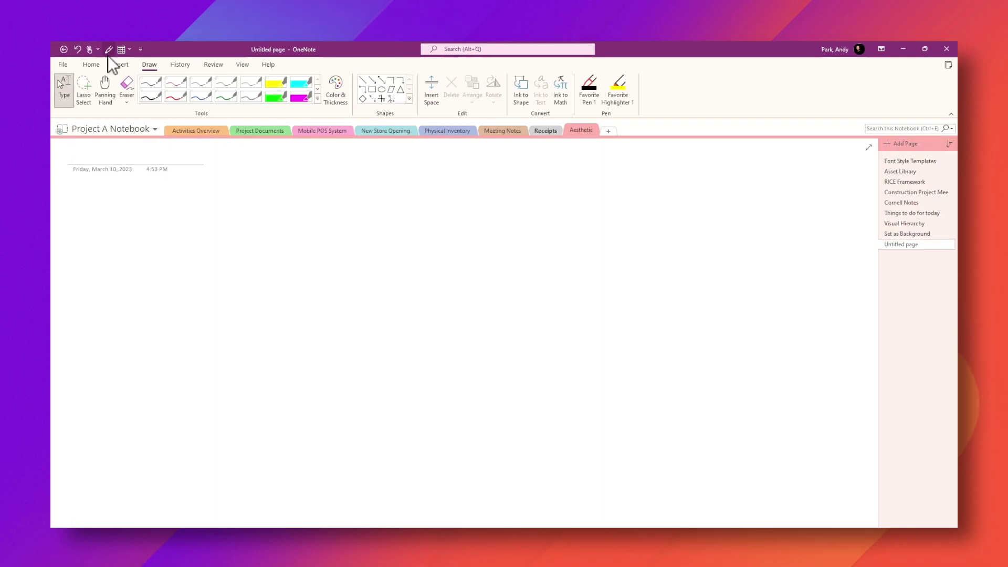
click(119, 64)
click(119, 84)
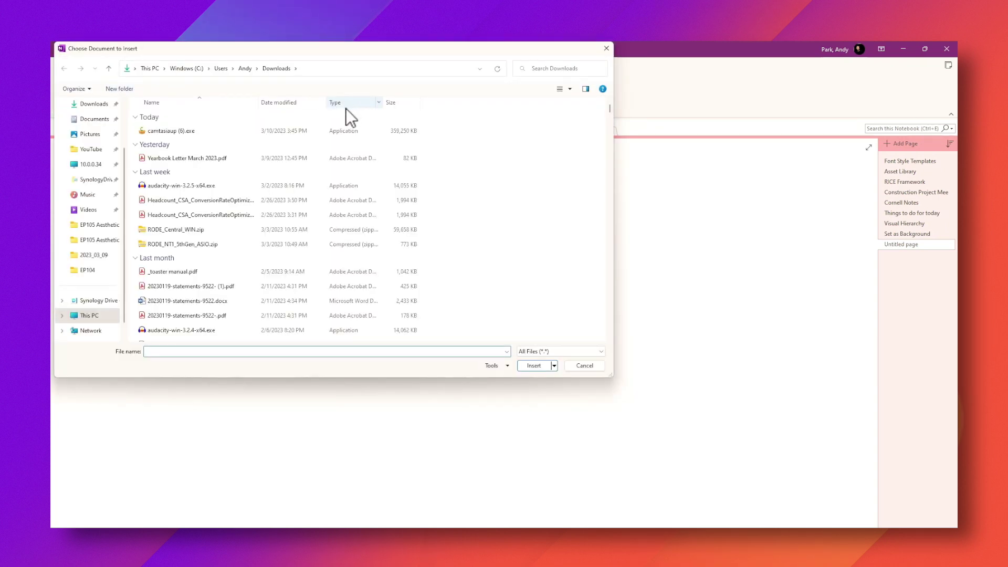
click(183, 271)
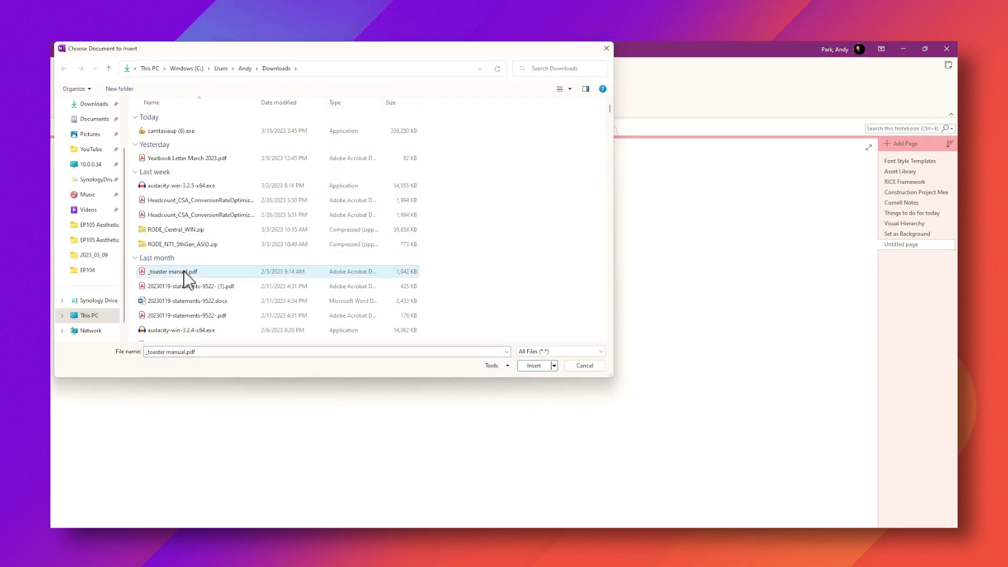
click(536, 366)
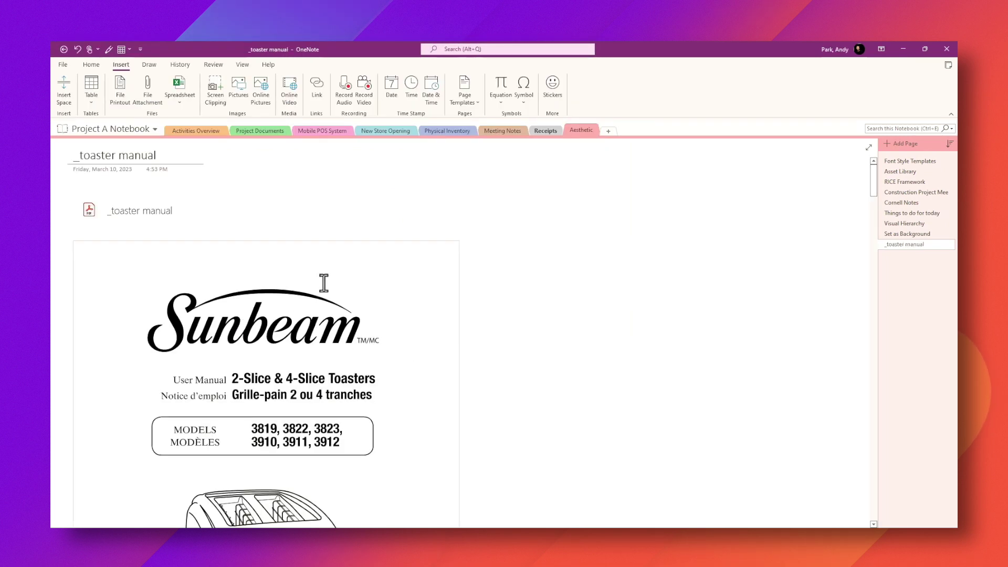
right_click(328, 288)
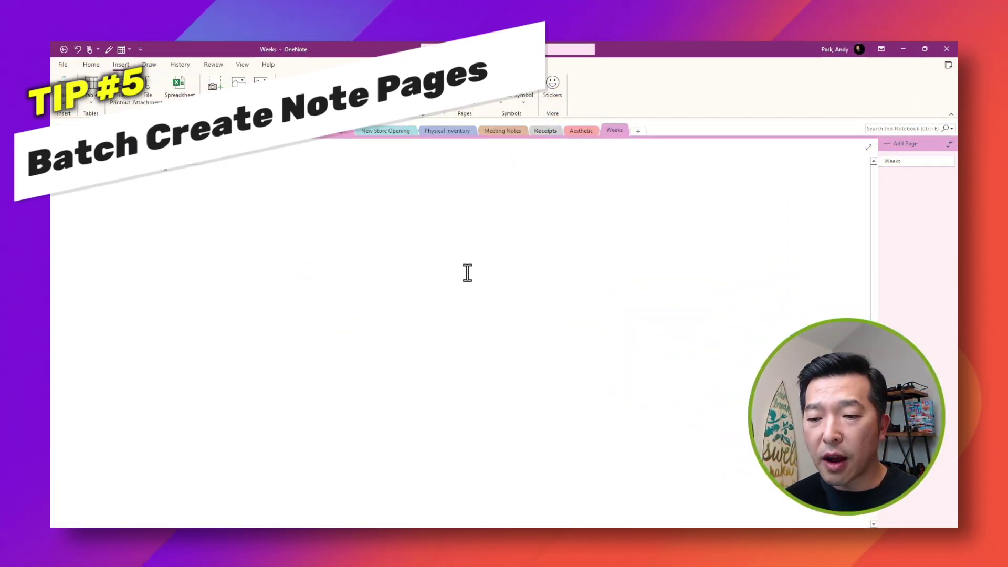
Add three new pages to the Weeks section, naming them Monday and Tuesd.
click(897, 143)
click(897, 143)
click(897, 143)
click(897, 143)
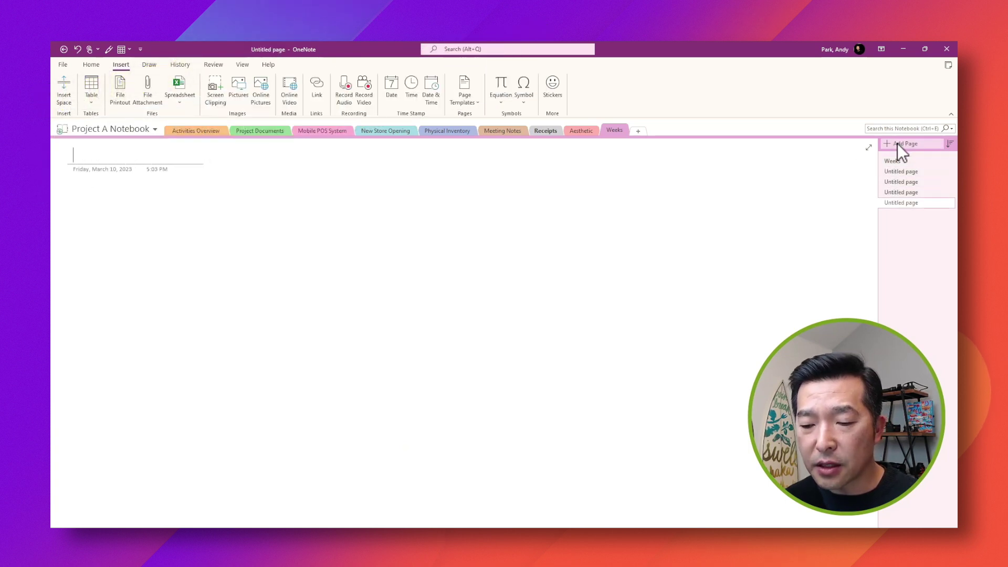
click(897, 144)
click(897, 171)
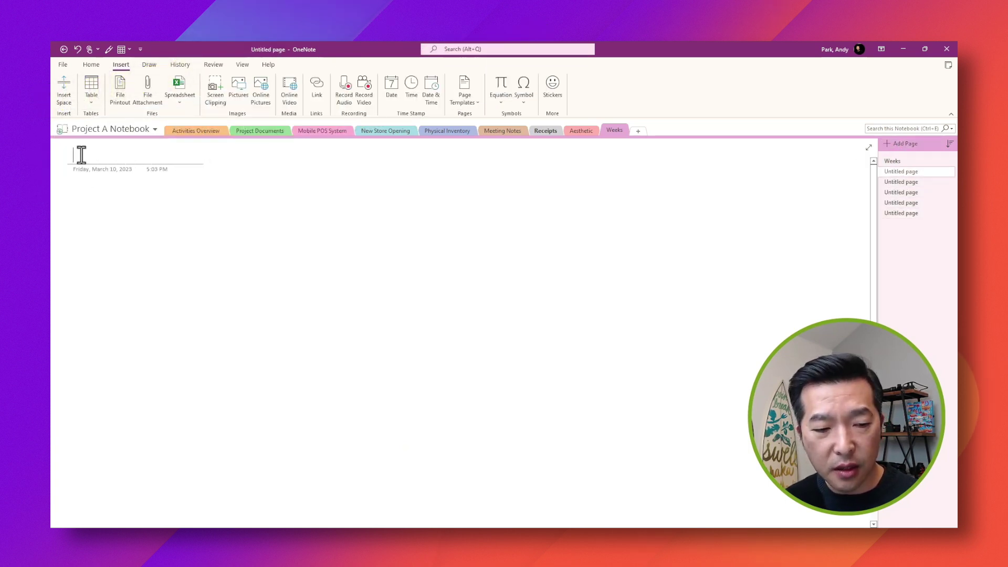
text(Monday)
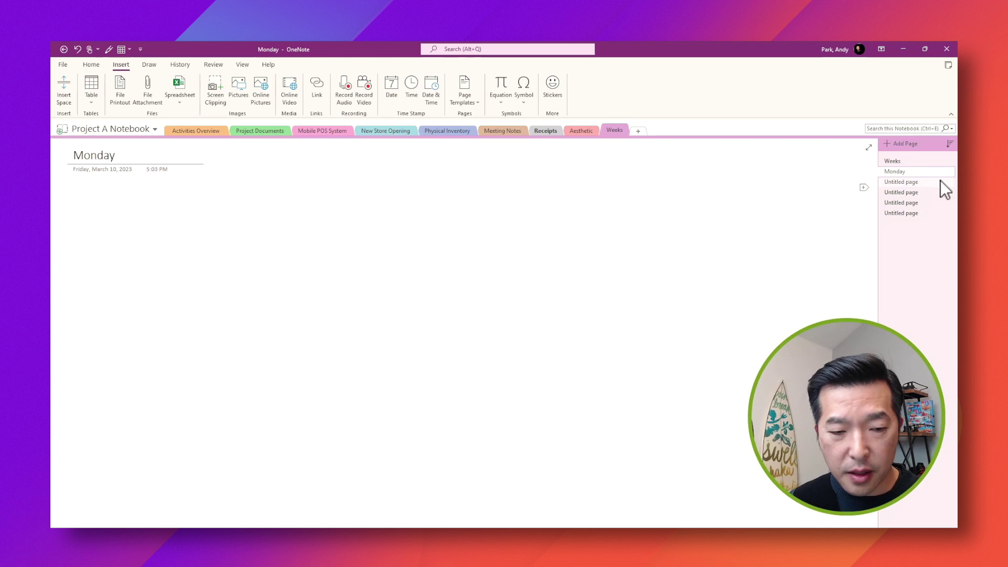
click(941, 182)
text(Tuesday)
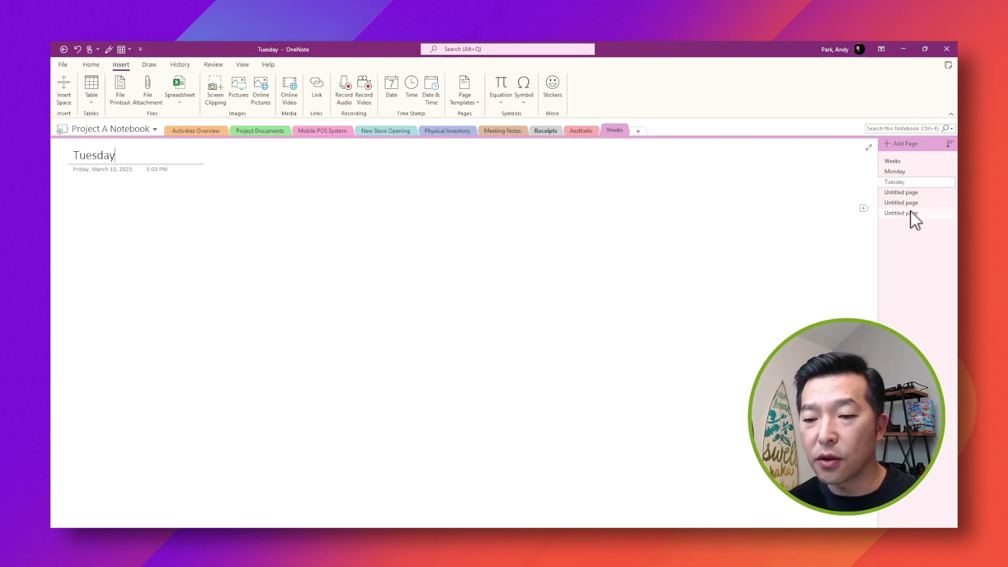
Select the added day pages and delete them.
click(910, 212)
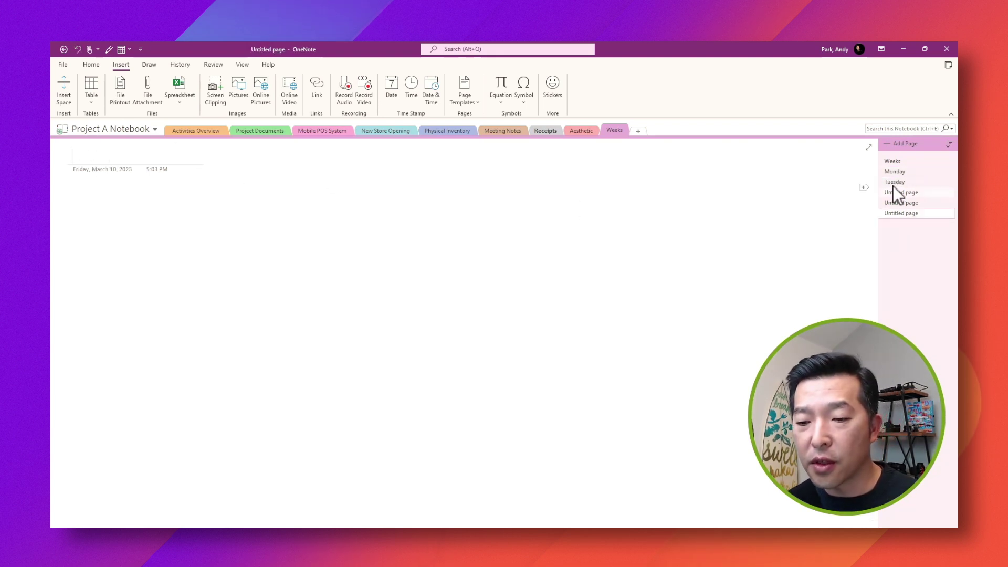
shift+click(892, 170)
right_click(893, 169)
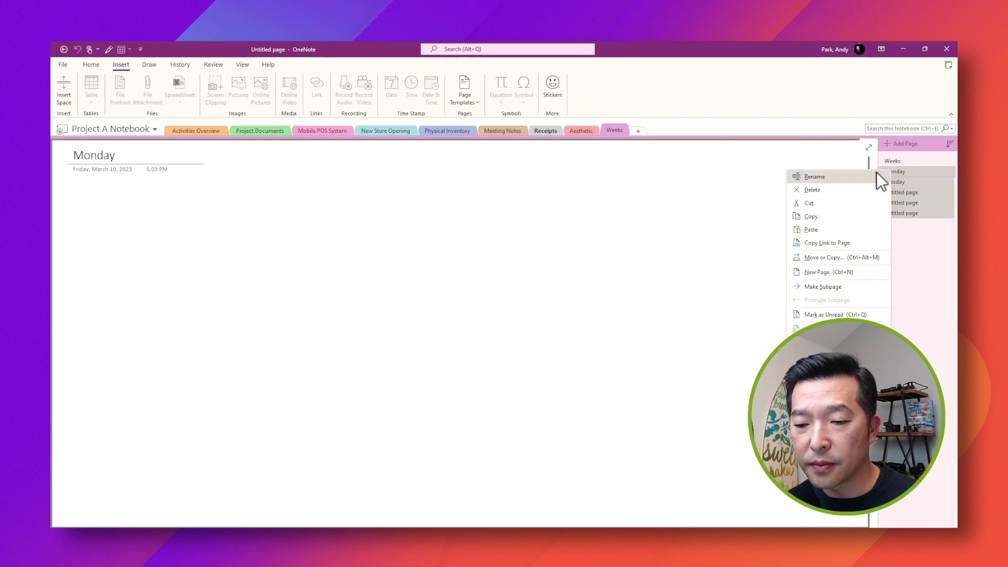
click(836, 192)
click(77, 199)
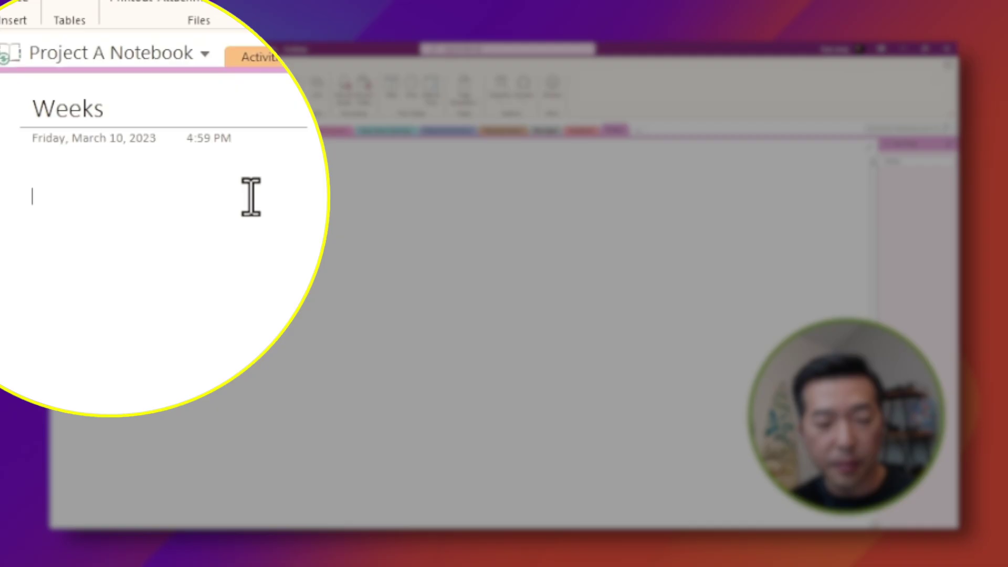
Type Monday, Tuesday, Wednesday on the Weeks page, fix Wednesday's spelling, and Link to Pages.
text(Monday T)
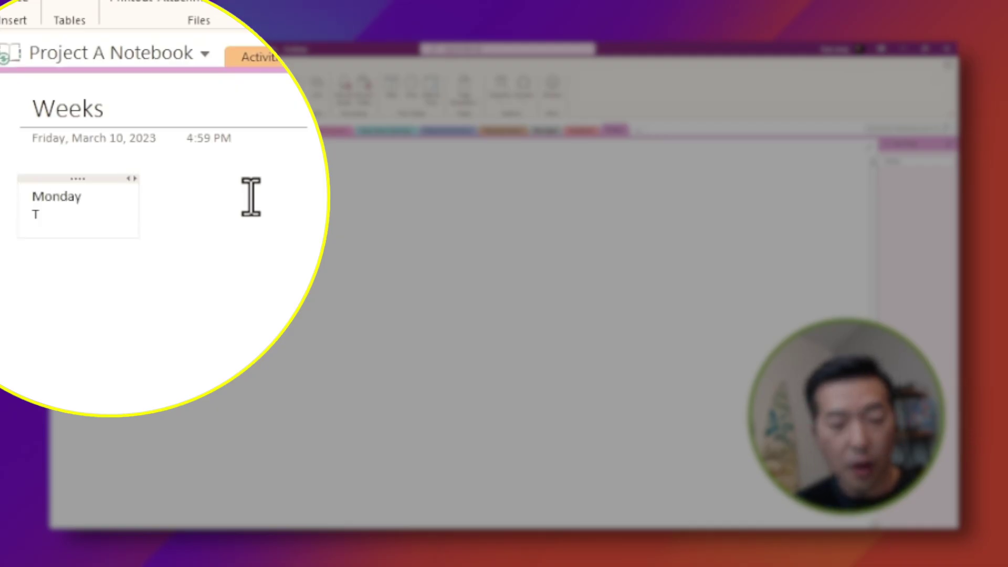
text(uesday Wednesady)
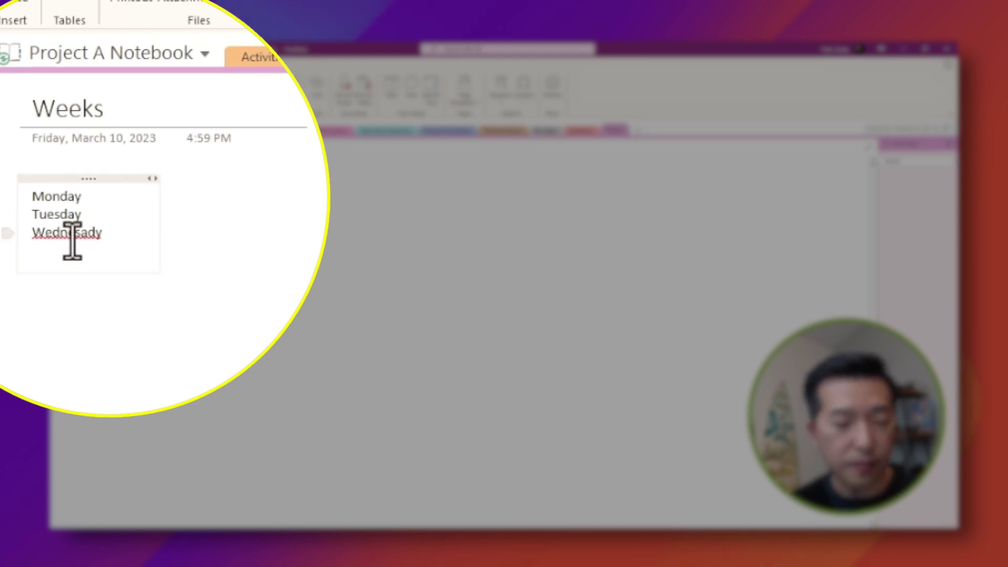
right_click(74, 232)
click(118, 254)
drag(108, 233, 27, 198)
right_click(47, 173)
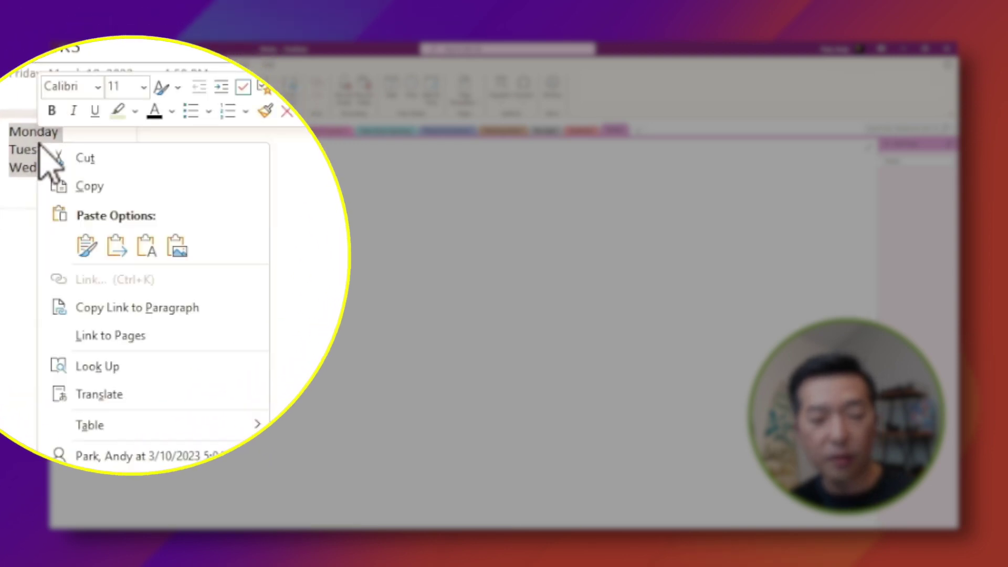
click(120, 339)
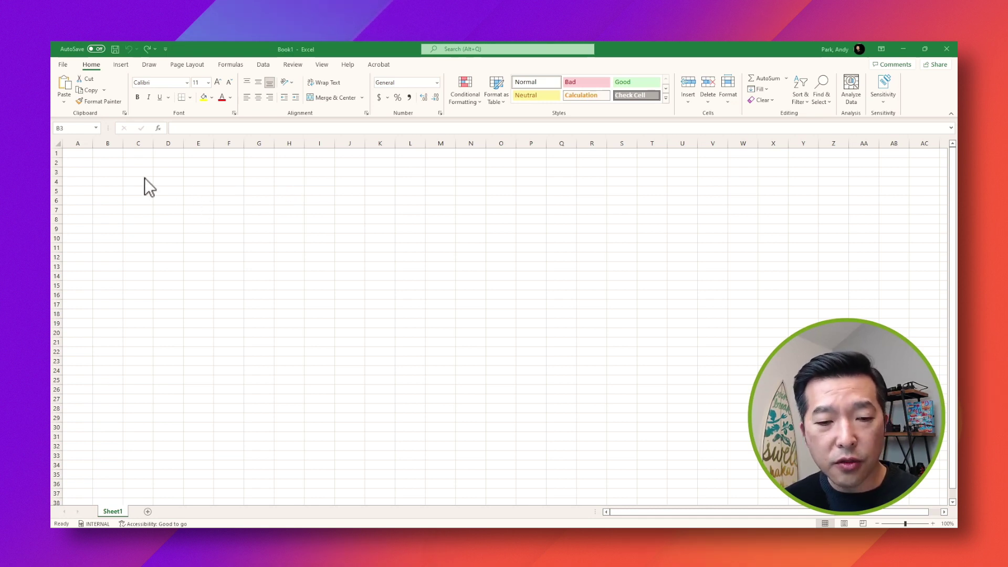
Enter Monday in B3, autofill down to Sunday in B9, and copy B3:B9.
click(109, 172)
text(Monda)
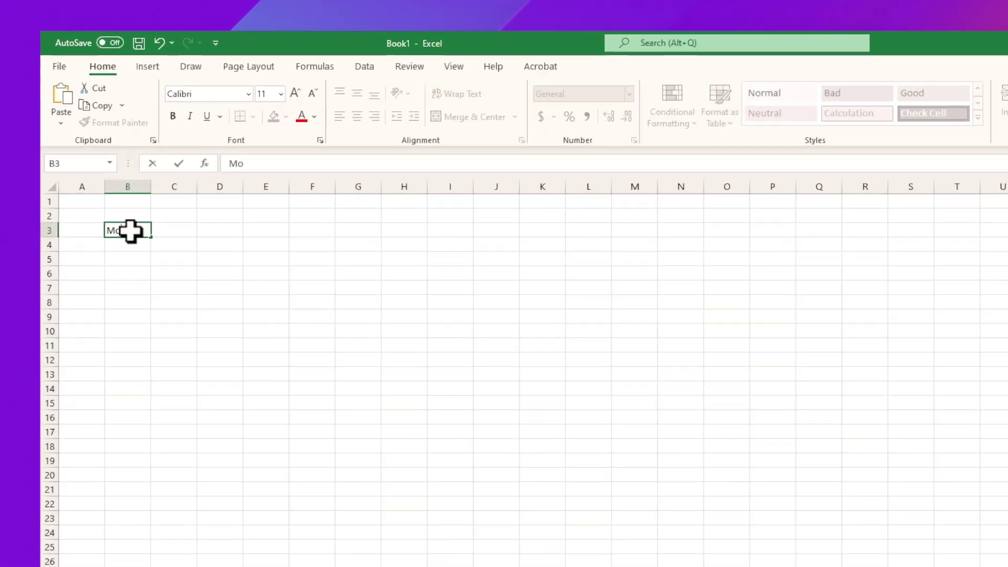
text(y)
key(Return)
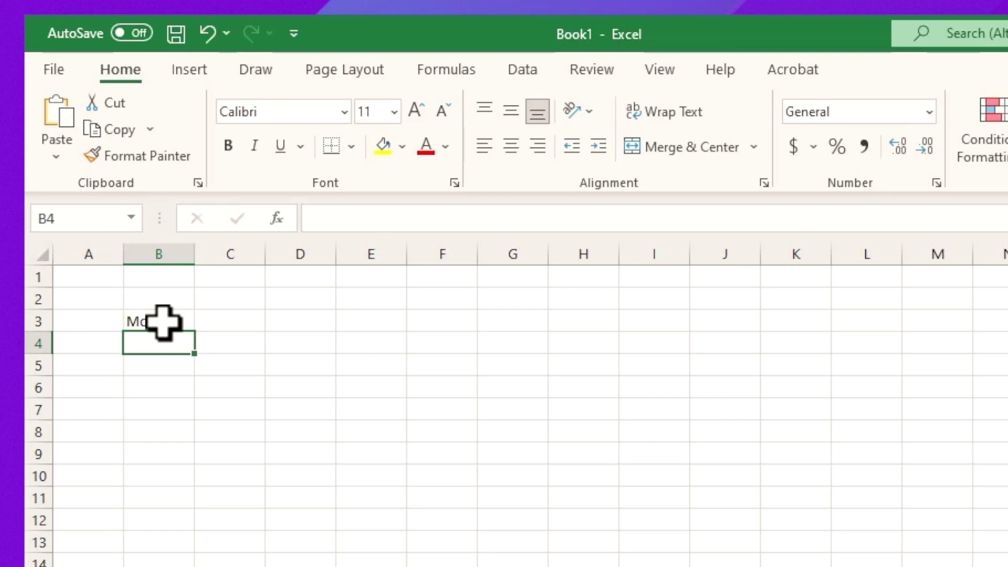
click(163, 322)
drag(194, 332, 181, 479)
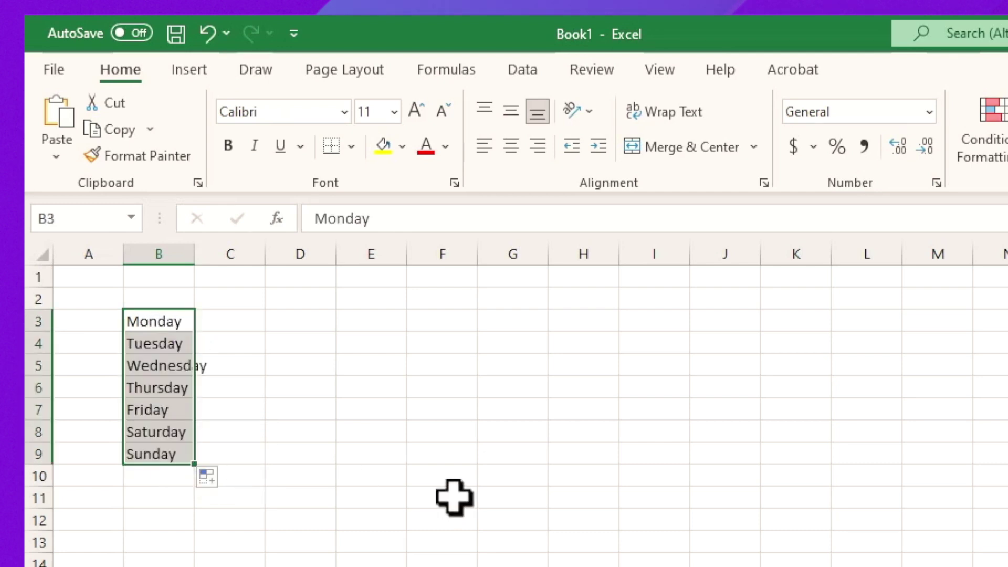
key(ctrl+c)
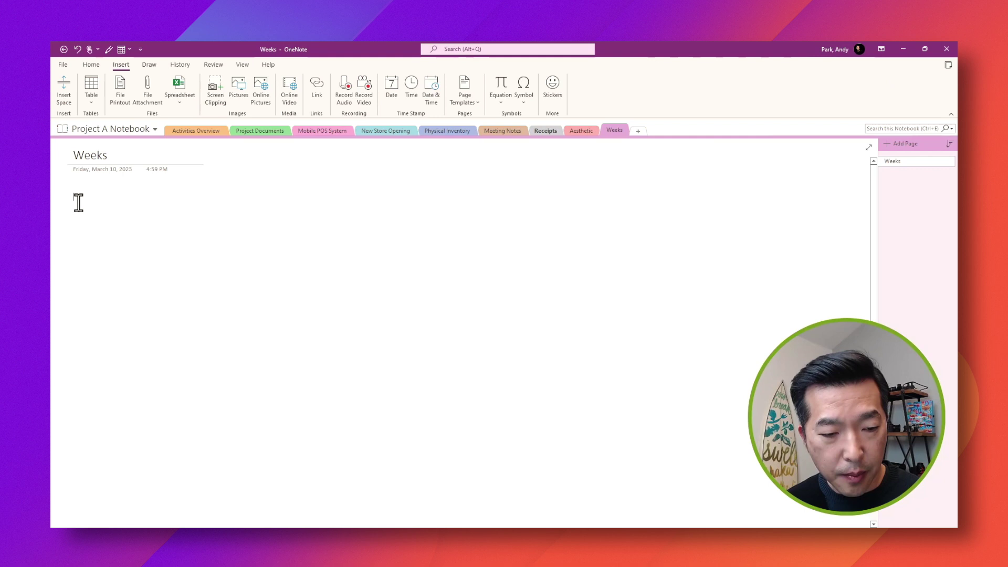
Paste the Monday–Sunday list onto the Weeks page and link each day cell to its own page.
key(ctrl+v)
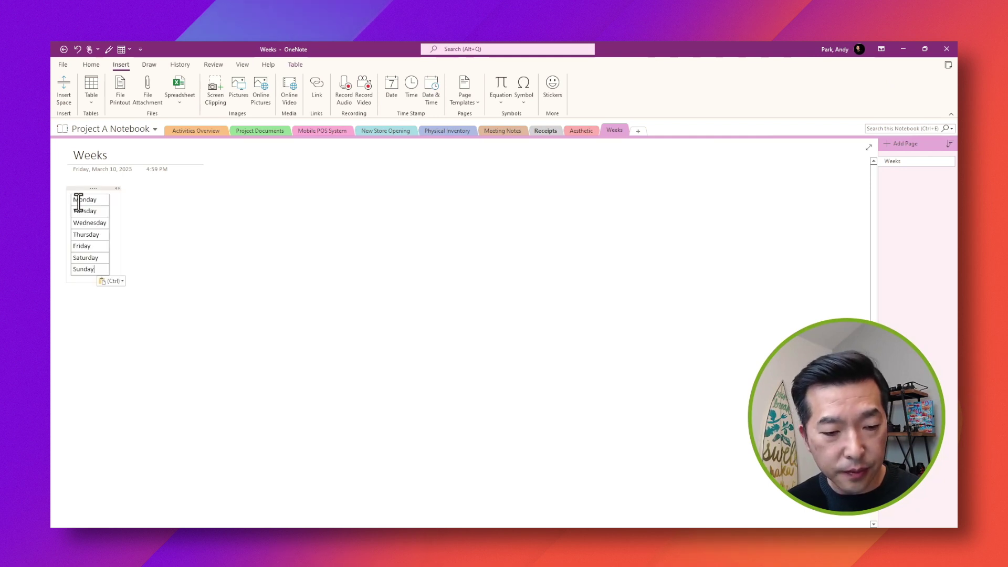
drag(74, 201, 87, 269)
right_click(92, 225)
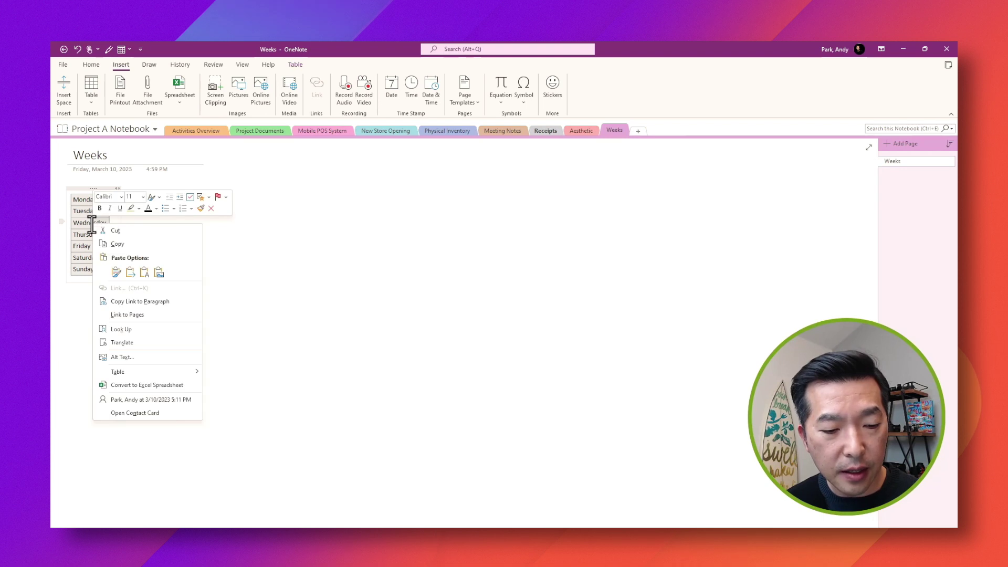
click(126, 314)
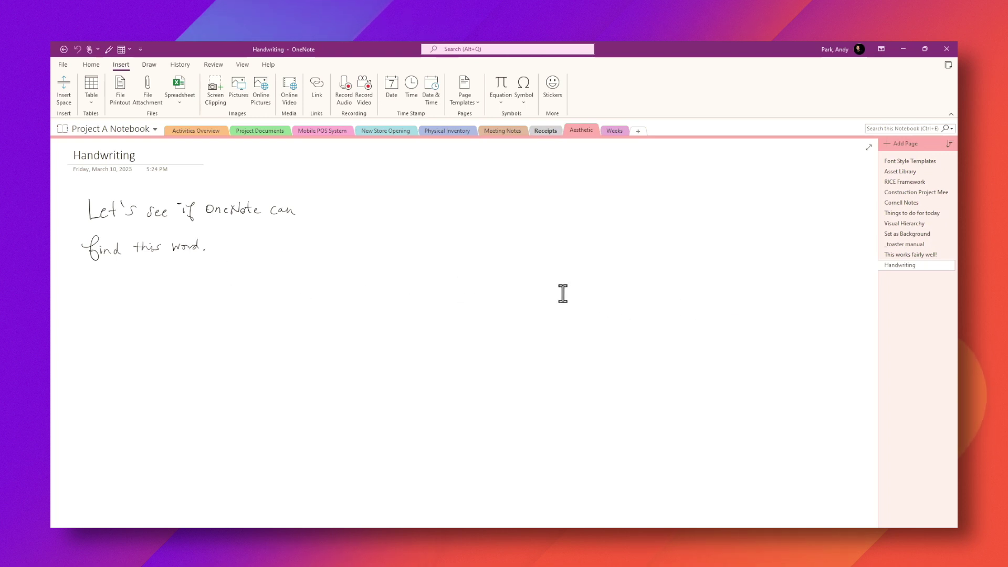
Test a page search for 'we', then mark the handwritten ink sentence as Handwriting.
key(ctrl+f)
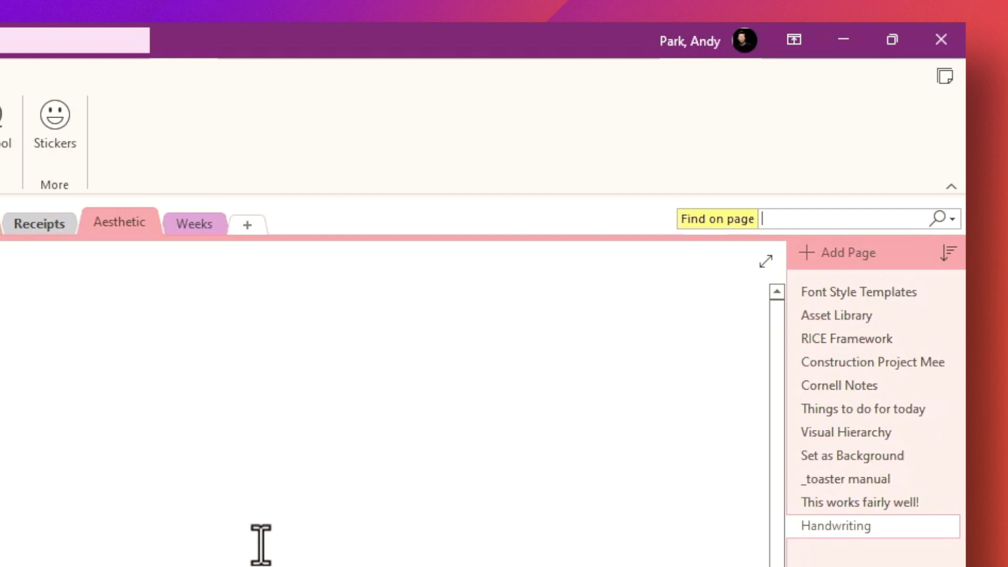
text(we)
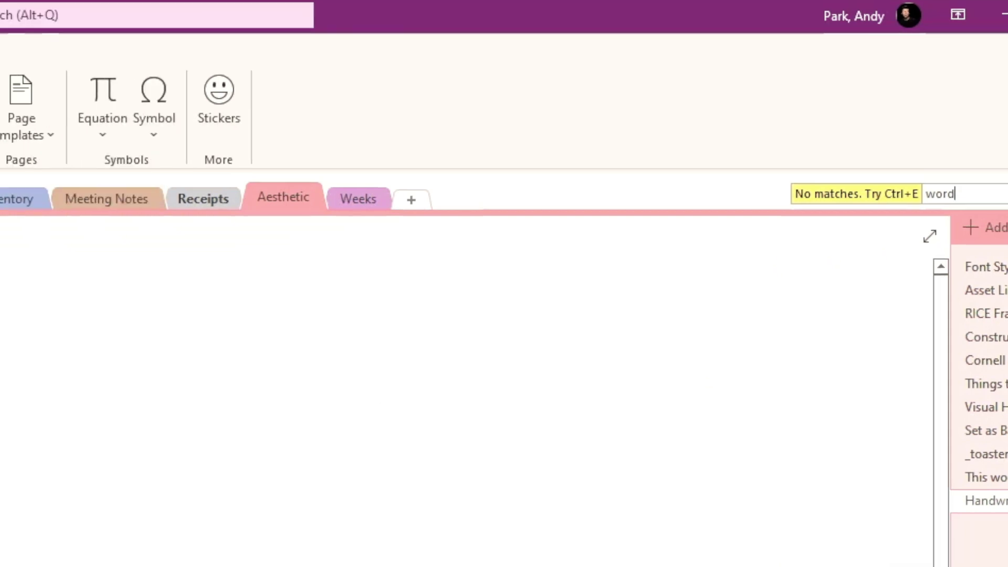
mouse_move(847, 488)
mouse_down()
mouse_move(799, 484)
mouse_move(247, 292)
mouse_move(68, 218)
mouse_move(57, 173)
mouse_up()
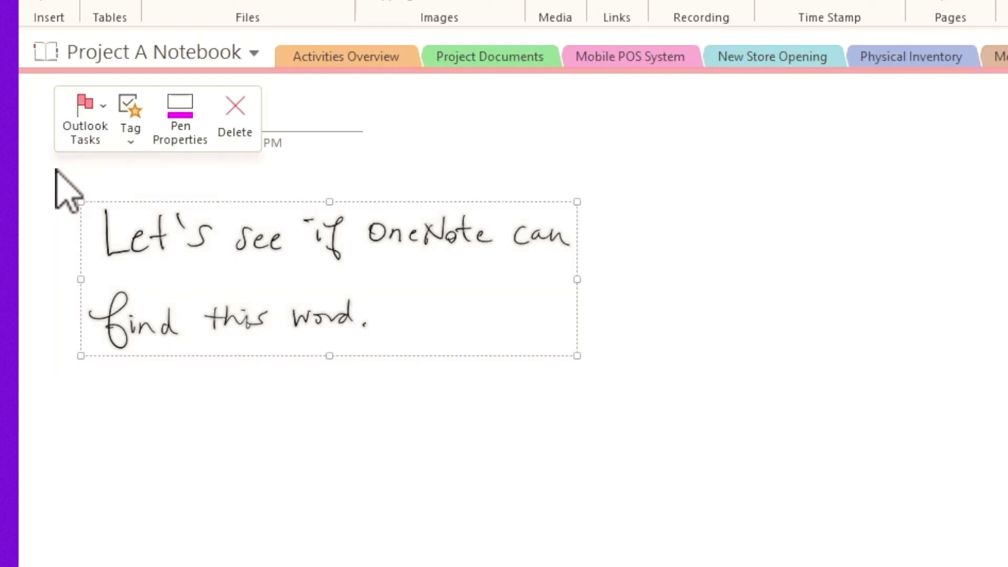
right_click(393, 289)
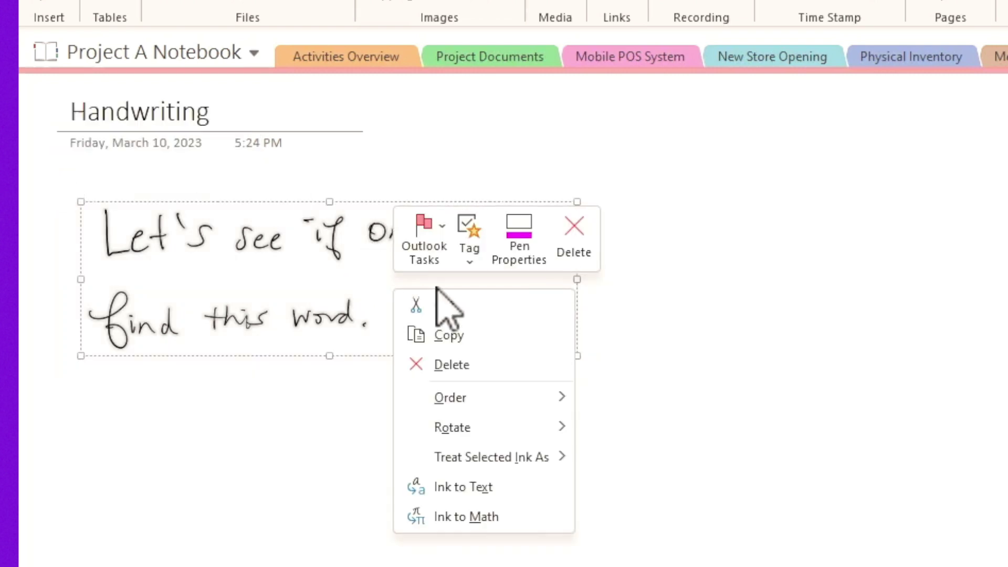
mouse_move(508, 461)
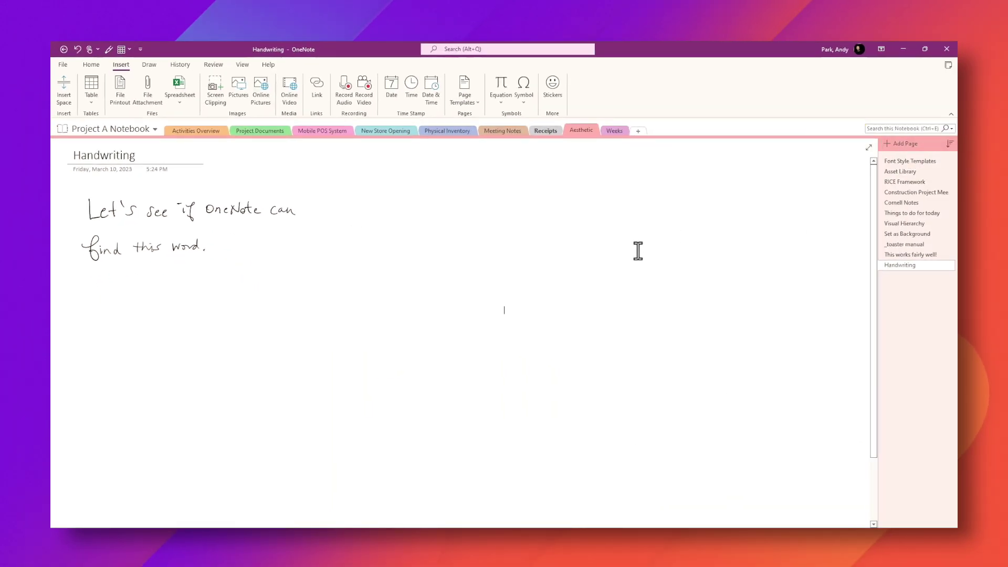
Search the page for 'w' to highlight the handwritten 'word' as Match 1 of 1.
key(ctrl+f)
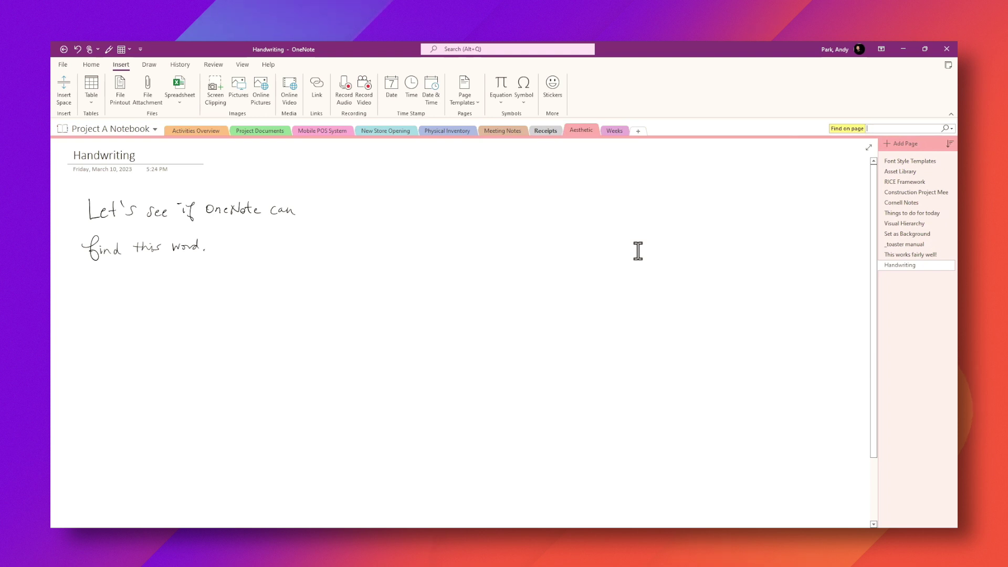
text(word)
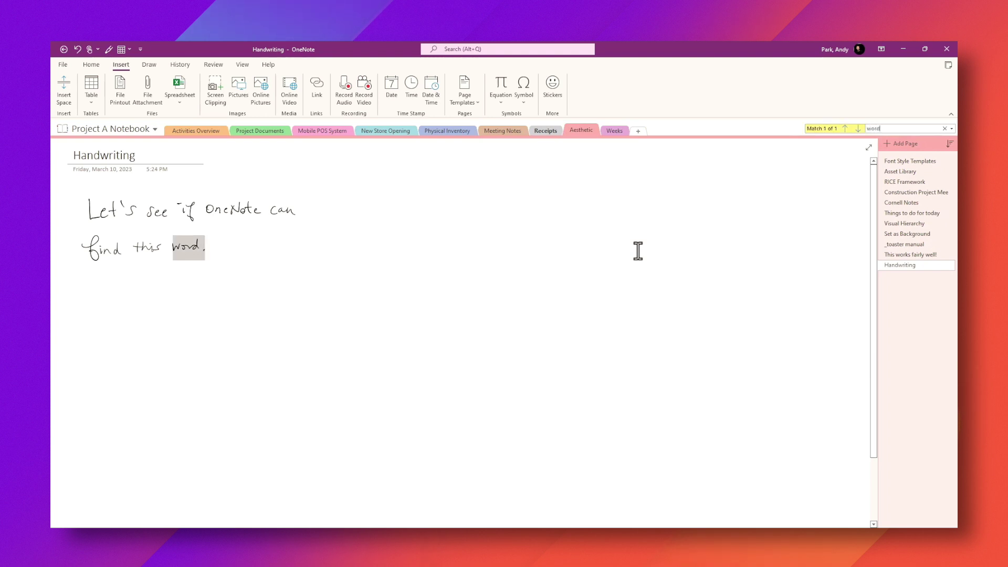